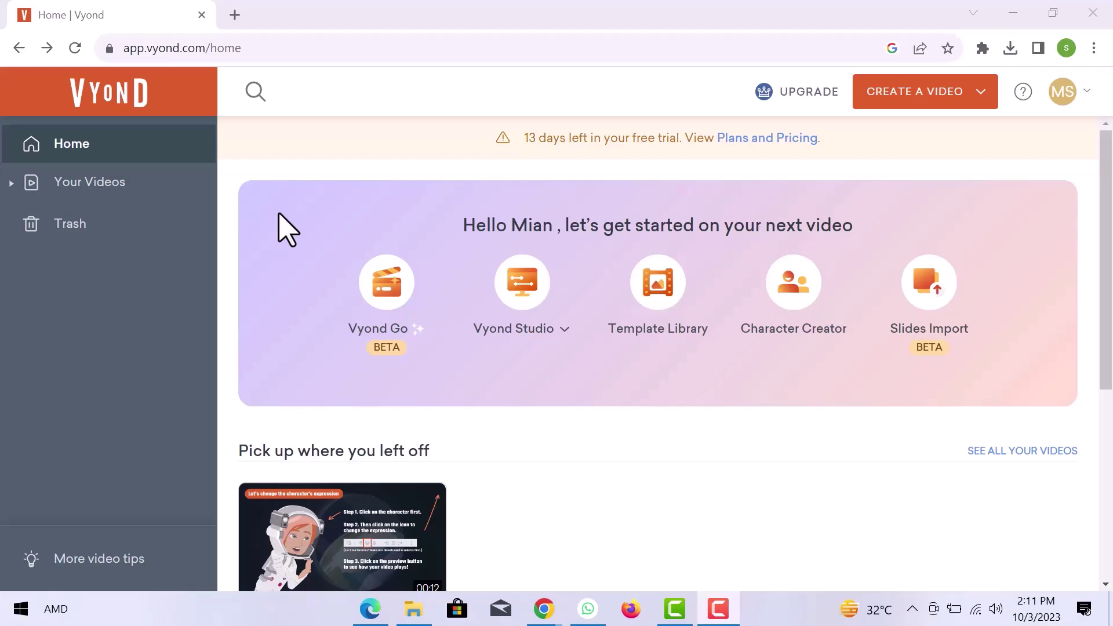
- Scroll through the Vyond home dashboard's options for starting a new video
{"action": "scroll", "coordinate": [288, 230], "scroll_direction": "down", "scroll_amount": 5}
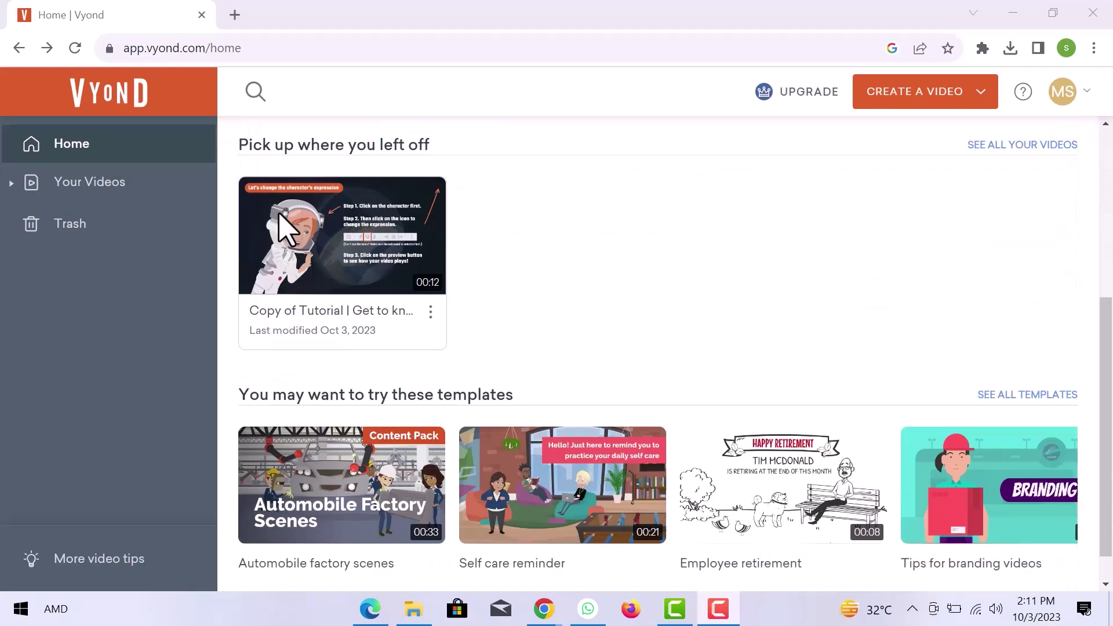
{"action": "scroll", "coordinate": [288, 230], "scroll_direction": "up", "scroll_amount": 5}
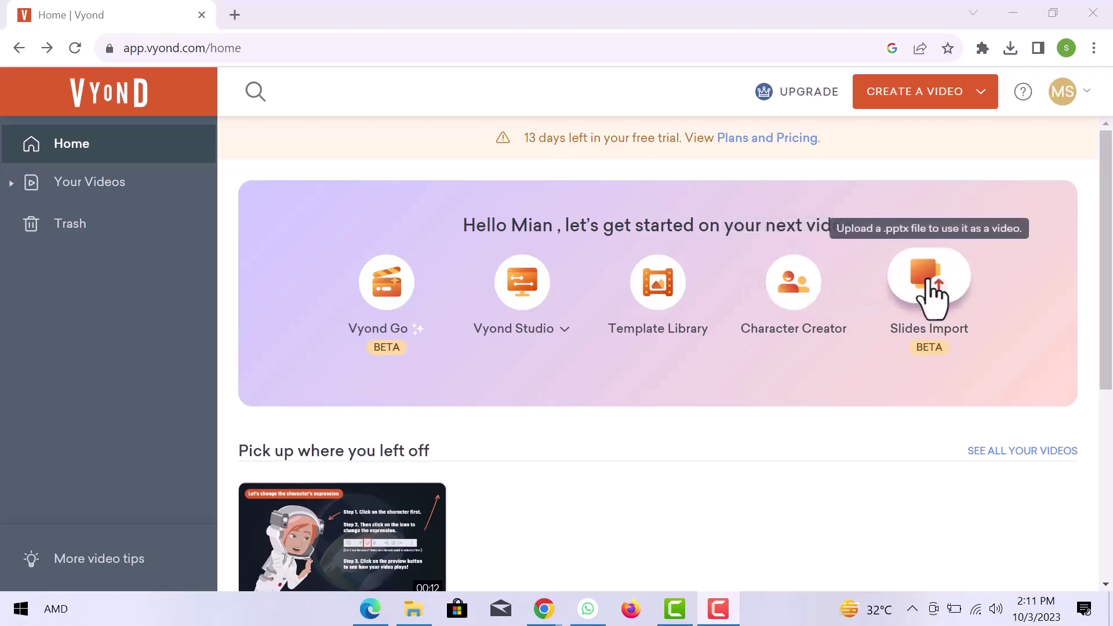
- Create a new video and browse the Discover, Projects and Scenes libraries
{"action": "left_click", "coordinate": [886, 100]}
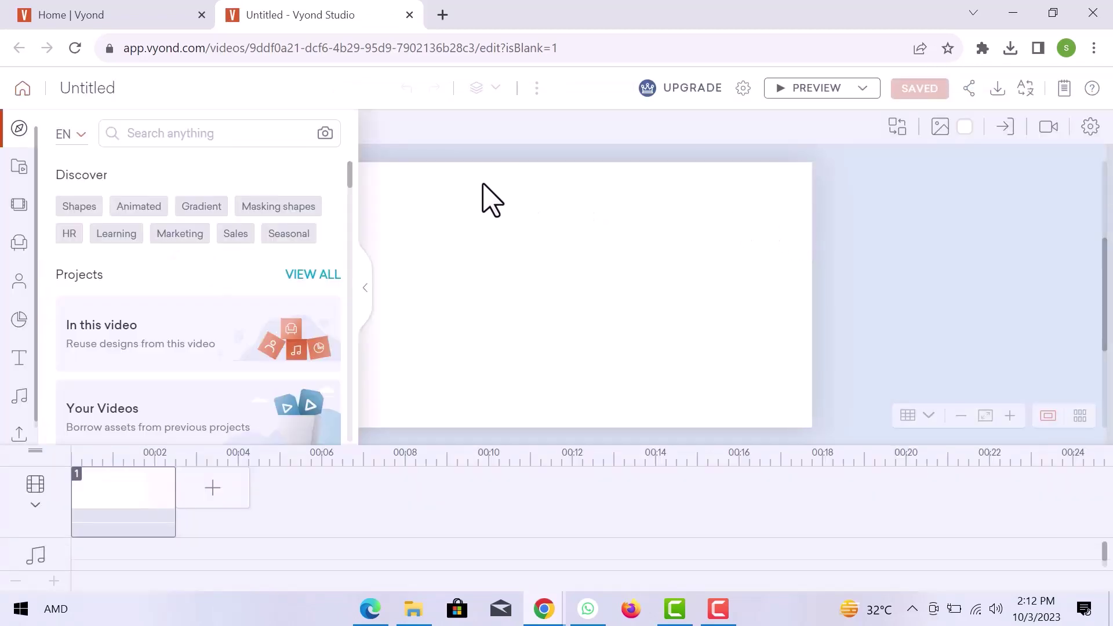
{"action": "left_click", "coordinate": [20, 131]}
{"action": "left_click", "coordinate": [20, 167]}
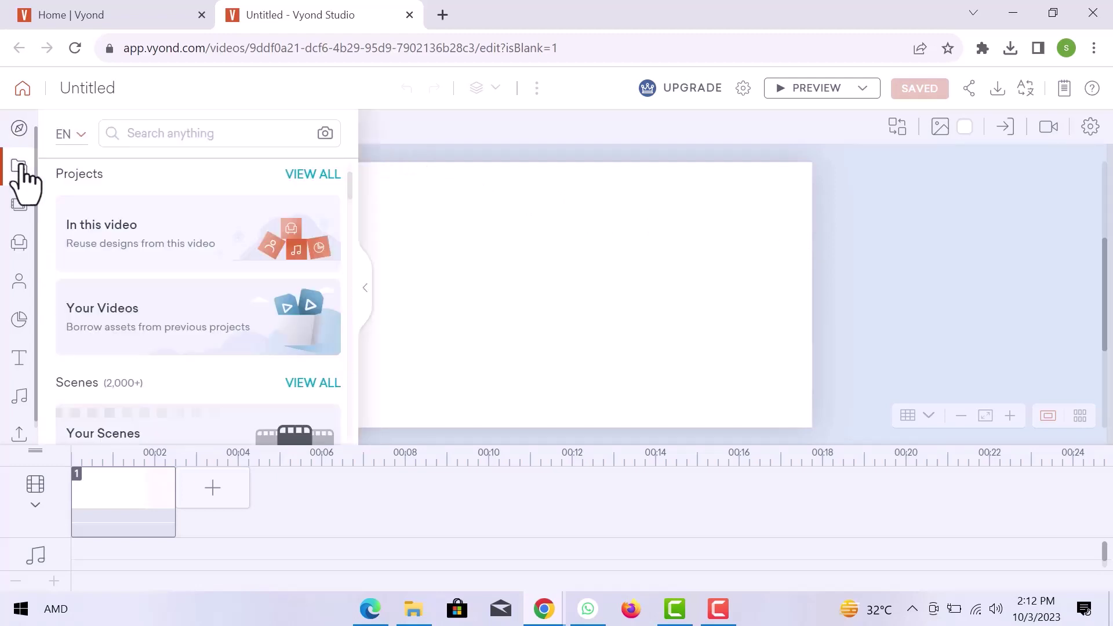
{"action": "left_click", "coordinate": [20, 215]}
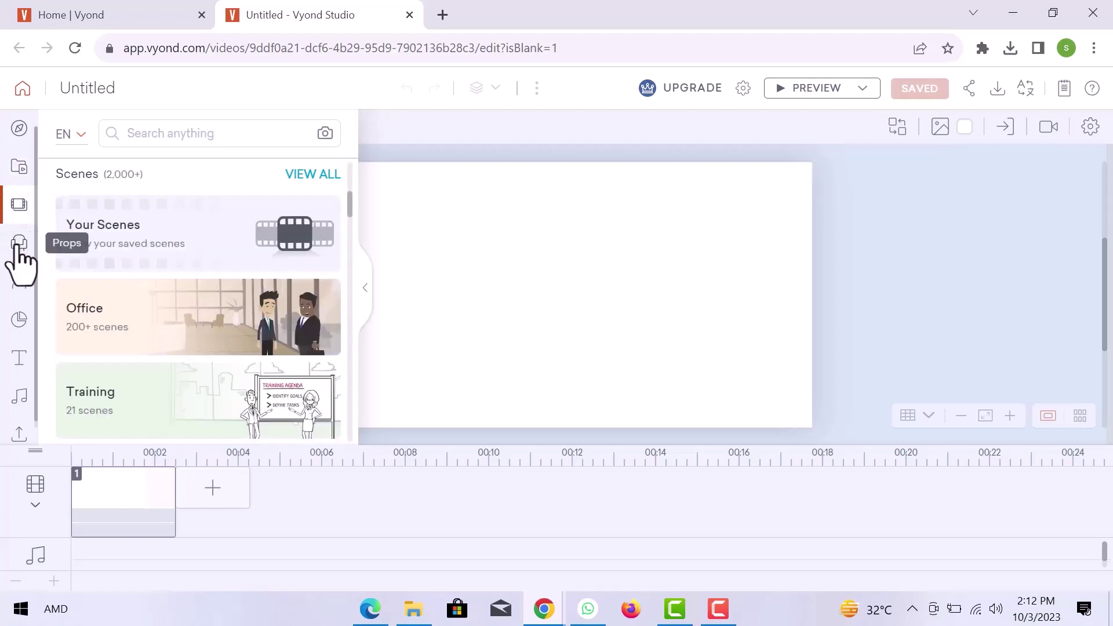
- Browse the Props, Characters, Charts, Text, Audio and Uploads libraries
{"action": "left_click", "coordinate": [19, 246]}
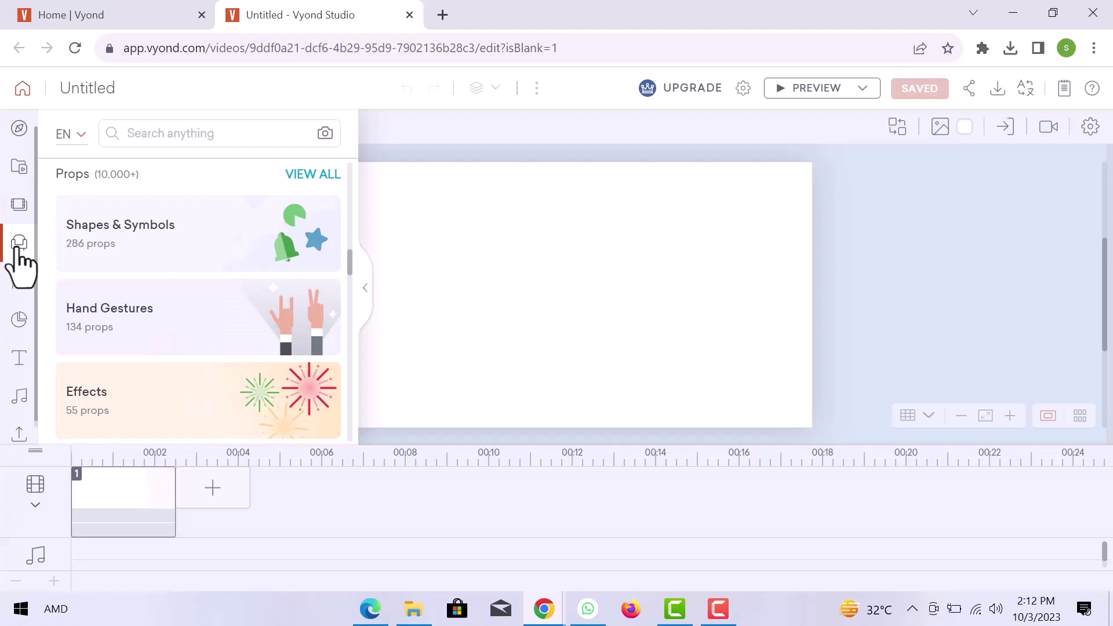
{"action": "left_click", "coordinate": [22, 285]}
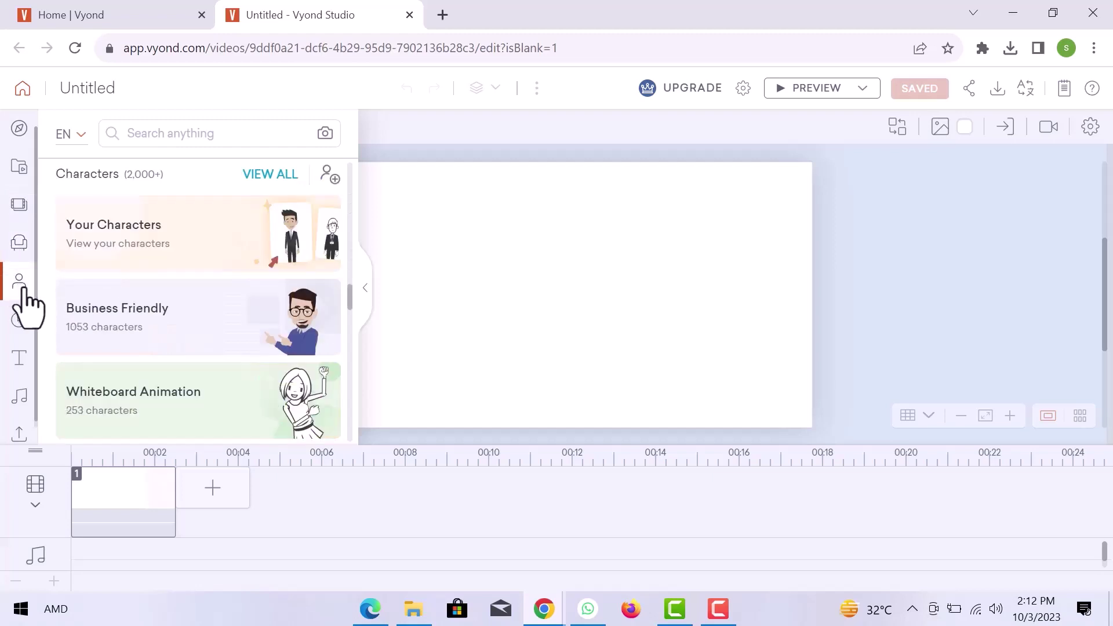
{"action": "left_click", "coordinate": [21, 319]}
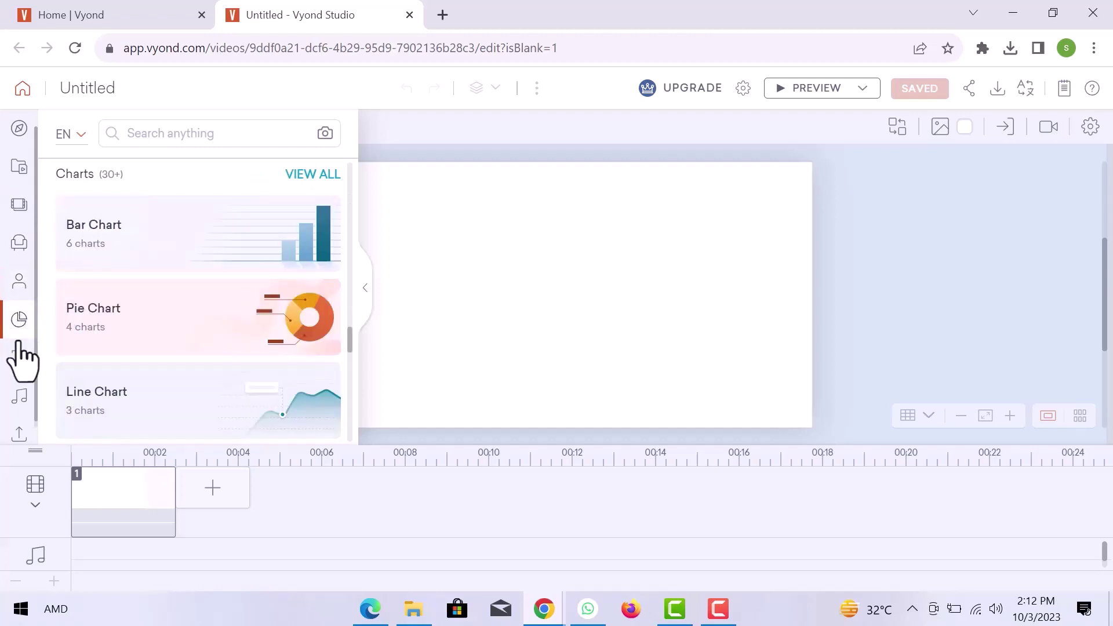
{"action": "left_click", "coordinate": [20, 359]}
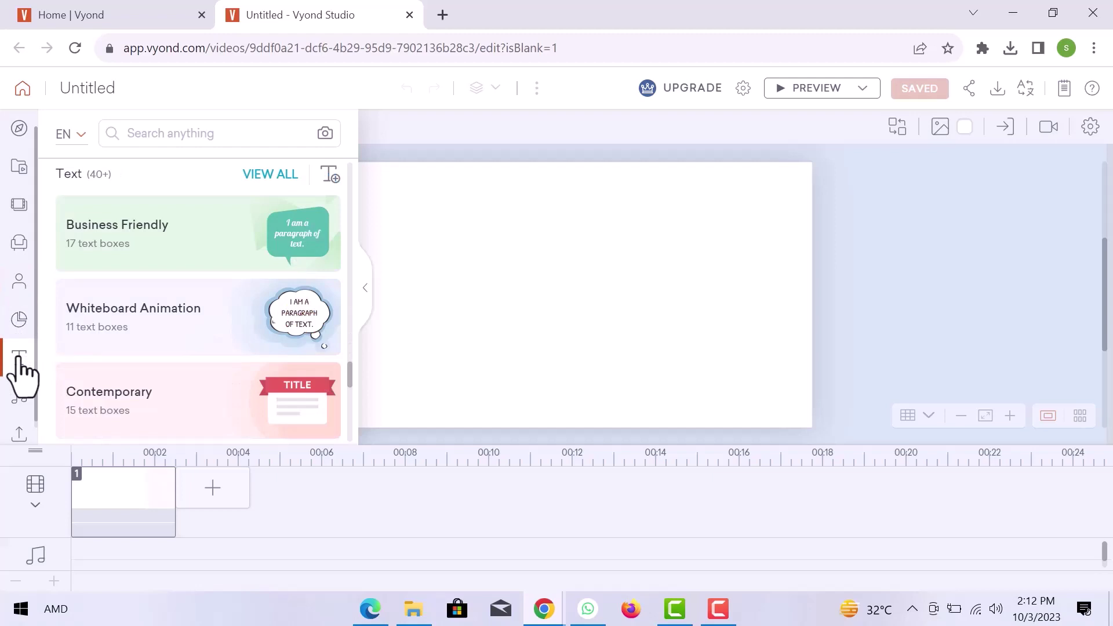
{"action": "left_click", "coordinate": [21, 399]}
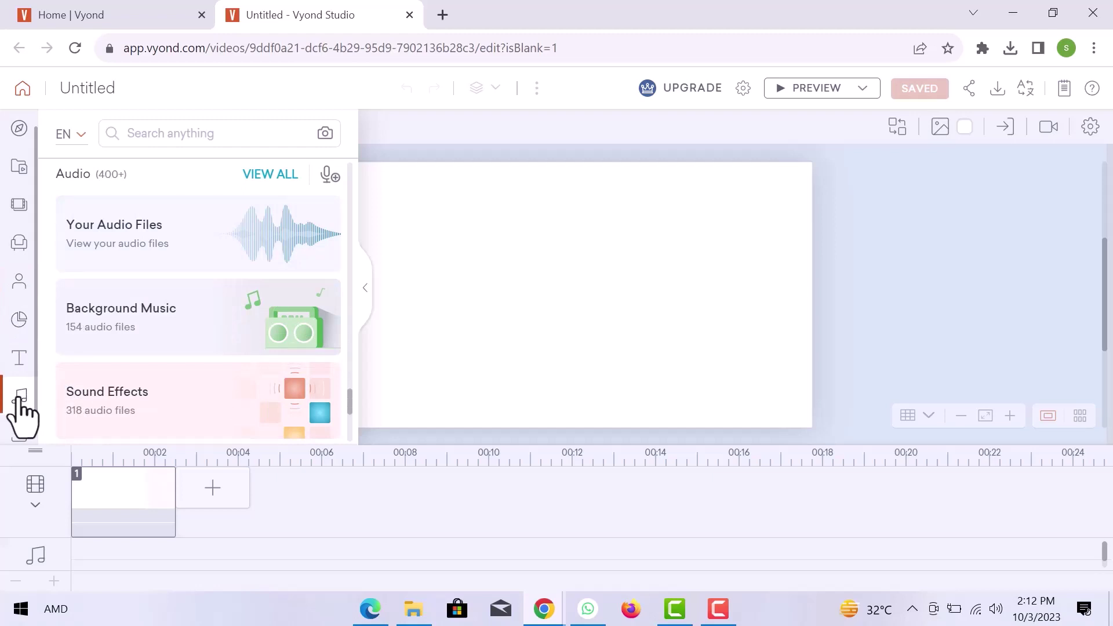
{"action": "left_click", "coordinate": [21, 445]}
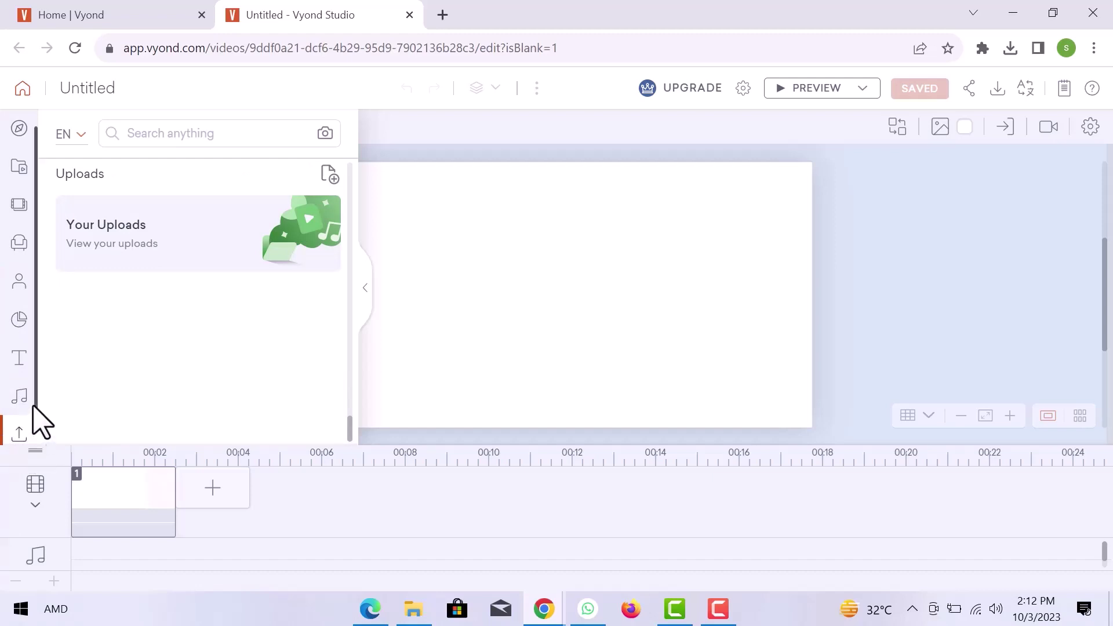
- Search the library for 'kitchen' and load the three-chef kitchen scene into scene 1
{"action": "left_click", "coordinate": [17, 168]}
{"action": "left_click", "coordinate": [174, 133]}
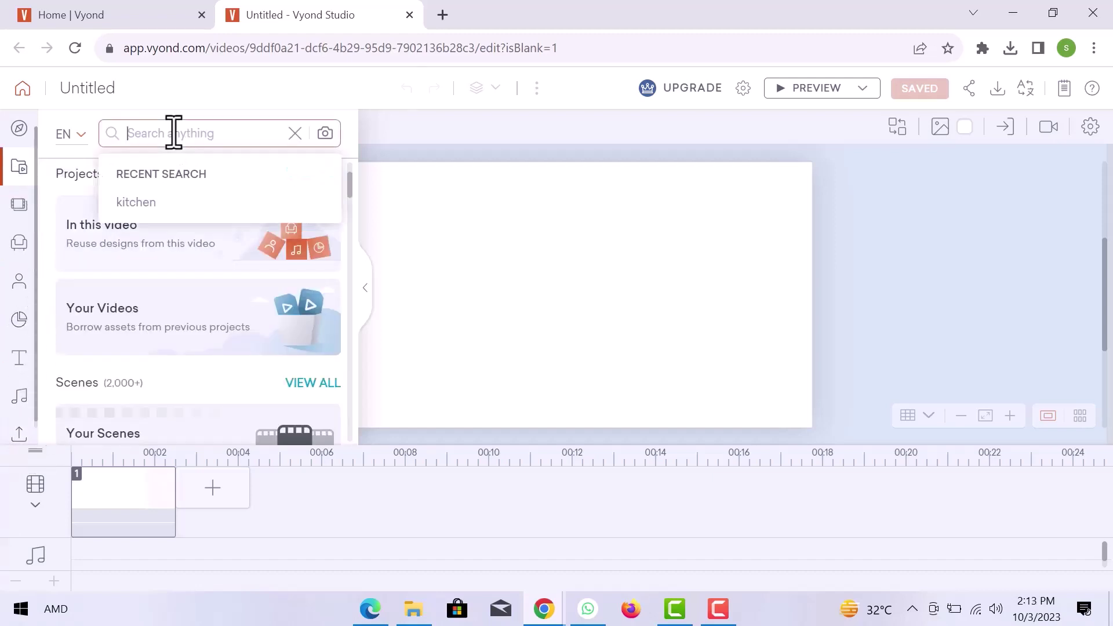
{"action": "type", "text": "kitchen"}
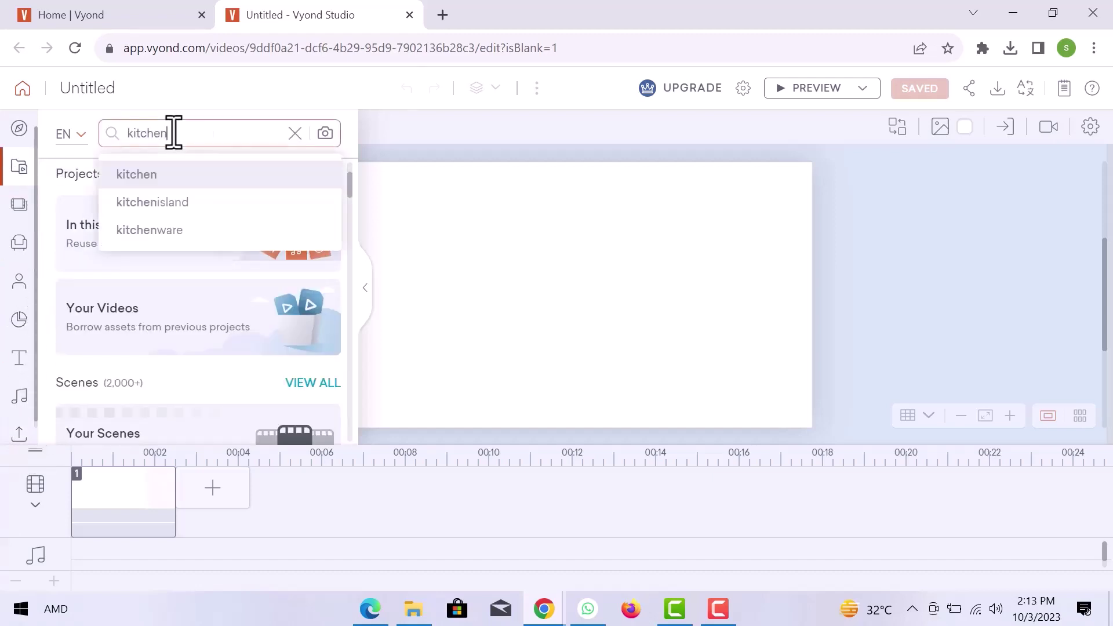
{"action": "key", "text": "Return"}
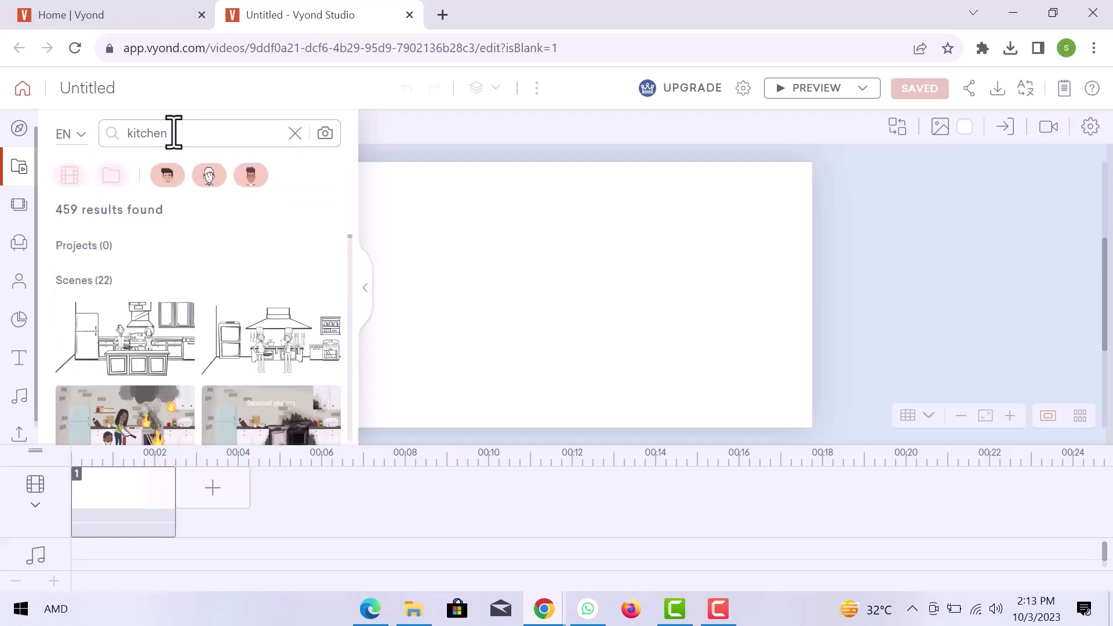
{"action": "left_click", "coordinate": [178, 280]}
{"action": "scroll", "coordinate": [179, 283], "scroll_direction": "down", "scroll_amount": 1}
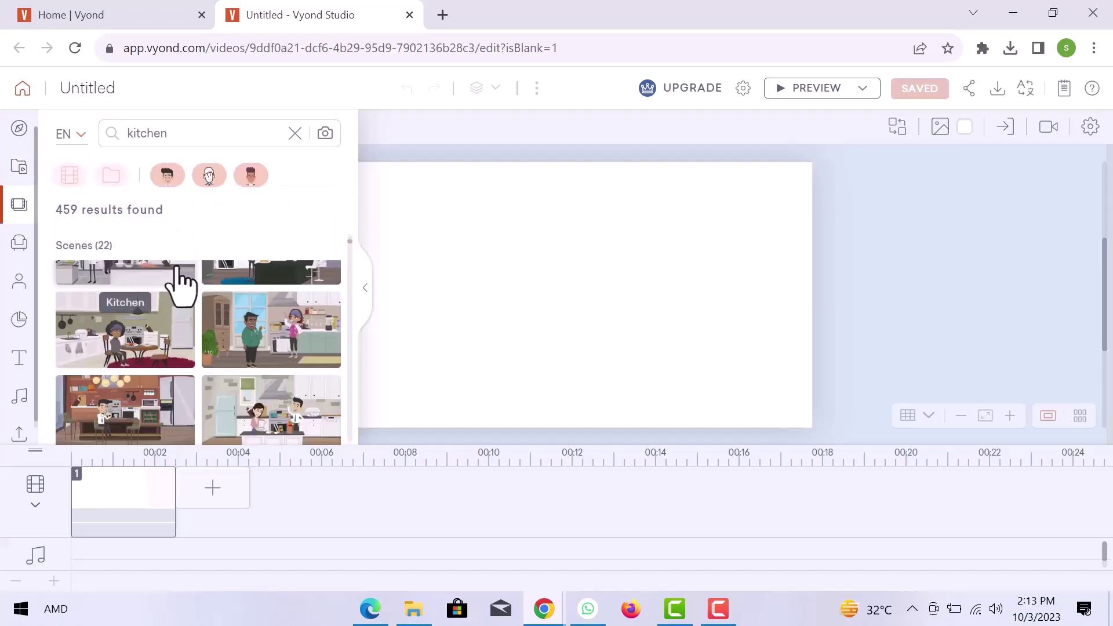
{"action": "scroll", "coordinate": [178, 284], "scroll_direction": "up", "scroll_amount": 2}
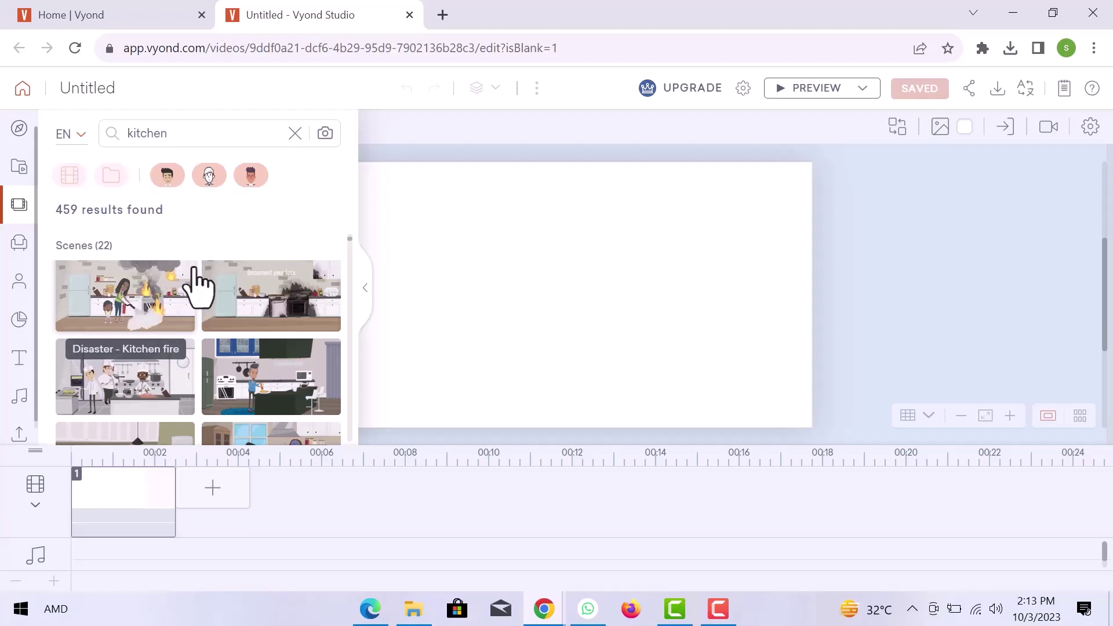
{"action": "left_click", "coordinate": [152, 376]}
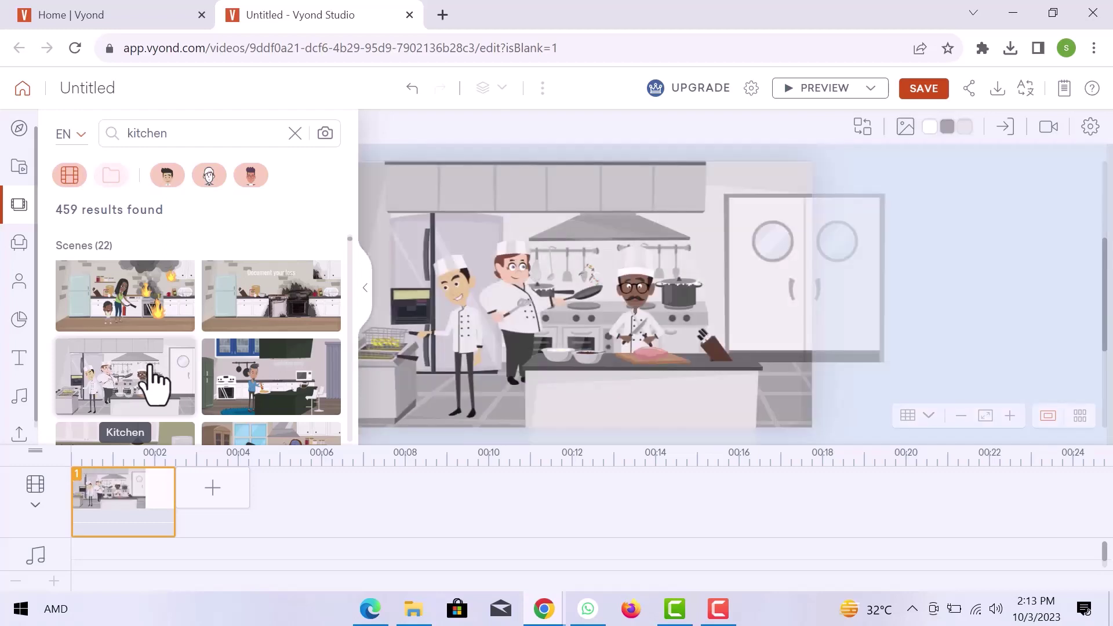
- Delete the left, middle and right chefs from the kitchen scene
{"action": "left_click", "coordinate": [452, 326]}
{"action": "key", "text": "Delete"}
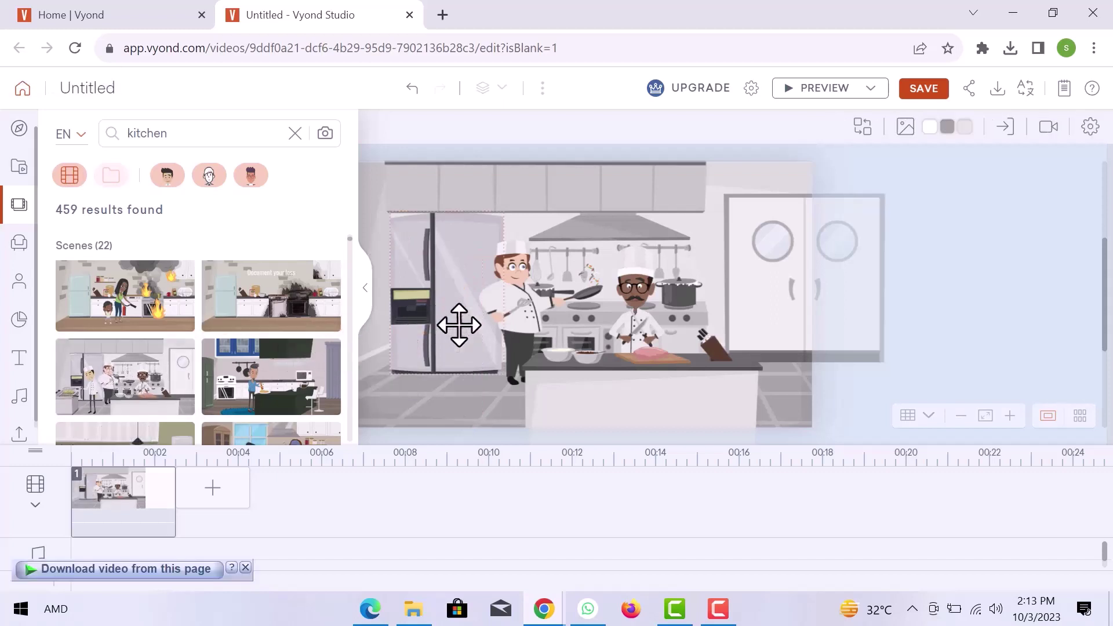
{"action": "left_click", "coordinate": [510, 311]}
{"action": "key", "text": "Delete"}
{"action": "left_click", "coordinate": [645, 321]}
{"action": "key", "text": "Delete"}
- Delete the bowl, the meat, the knife block and the right-hand door
{"action": "left_click", "coordinate": [571, 354]}
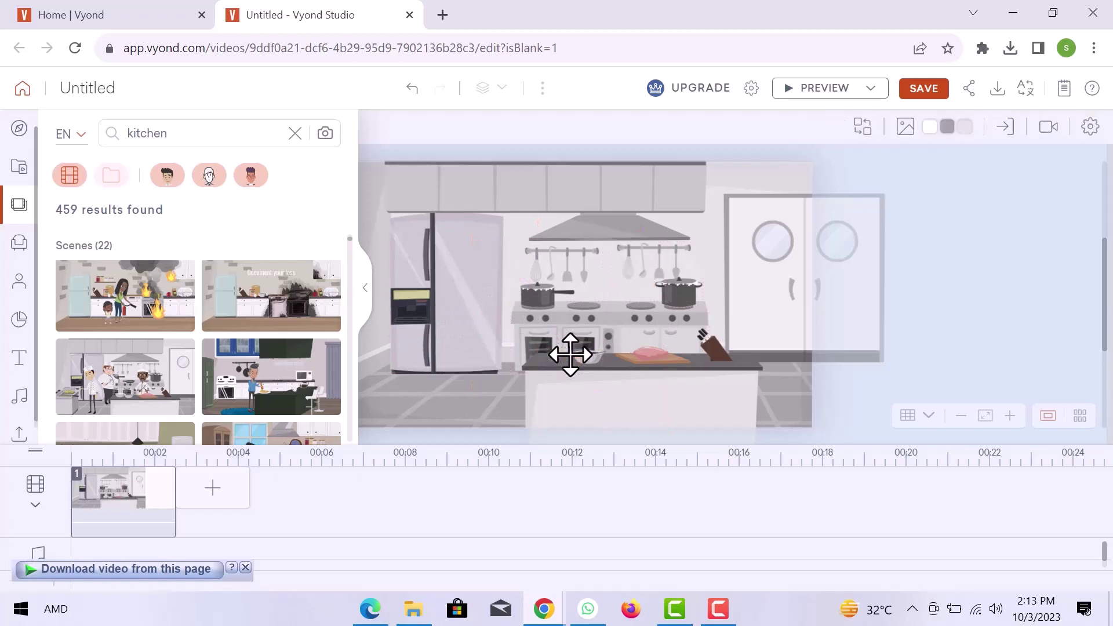
{"action": "key", "text": "Delete"}
{"action": "left_click", "coordinate": [638, 353]}
{"action": "key", "text": "Delete"}
{"action": "left_click", "coordinate": [705, 344]}
{"action": "key", "text": "Delete"}
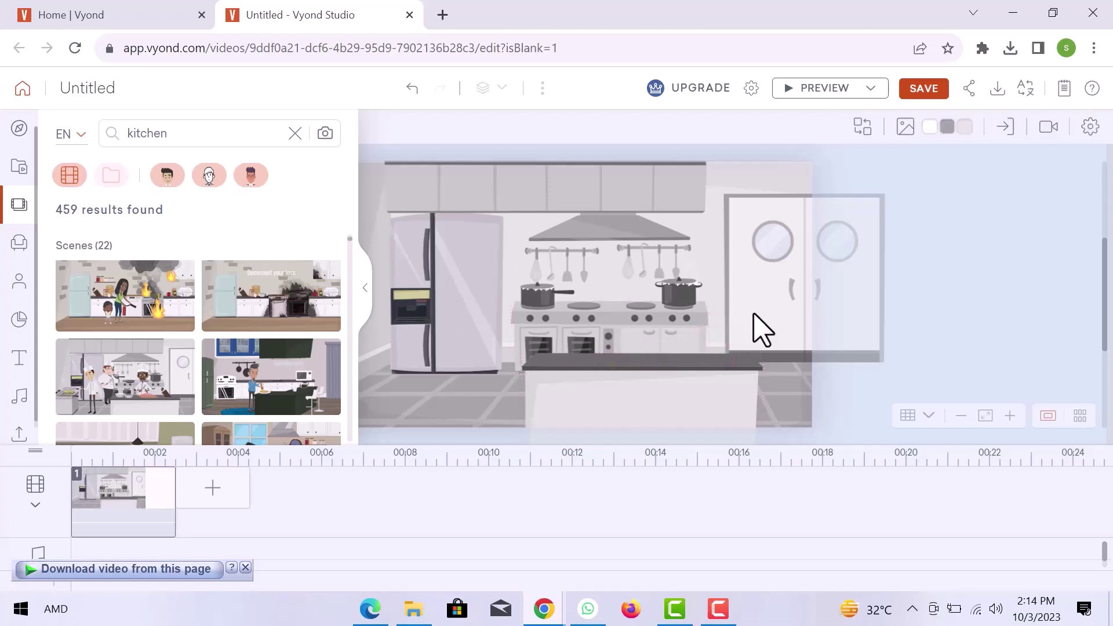
{"action": "left_click", "coordinate": [754, 311]}
{"action": "key", "text": "Delete"}
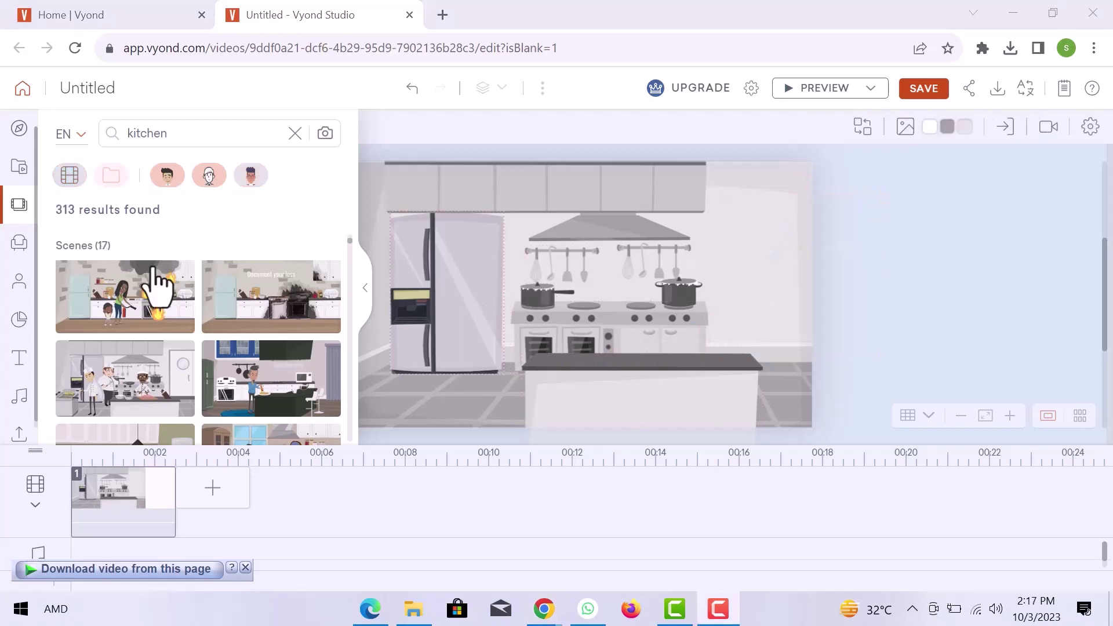
- Search props for food and drag the cake onto the kitchen counter
{"action": "left_click", "coordinate": [20, 243]}
{"action": "double_click", "coordinate": [178, 136]}
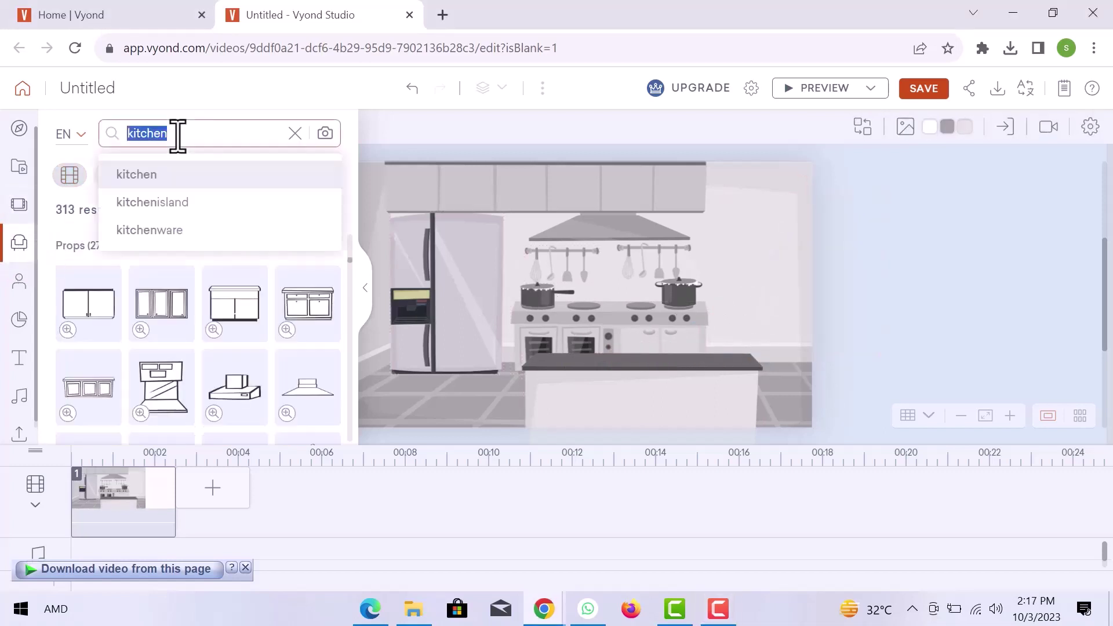
{"action": "type", "text": "food"}
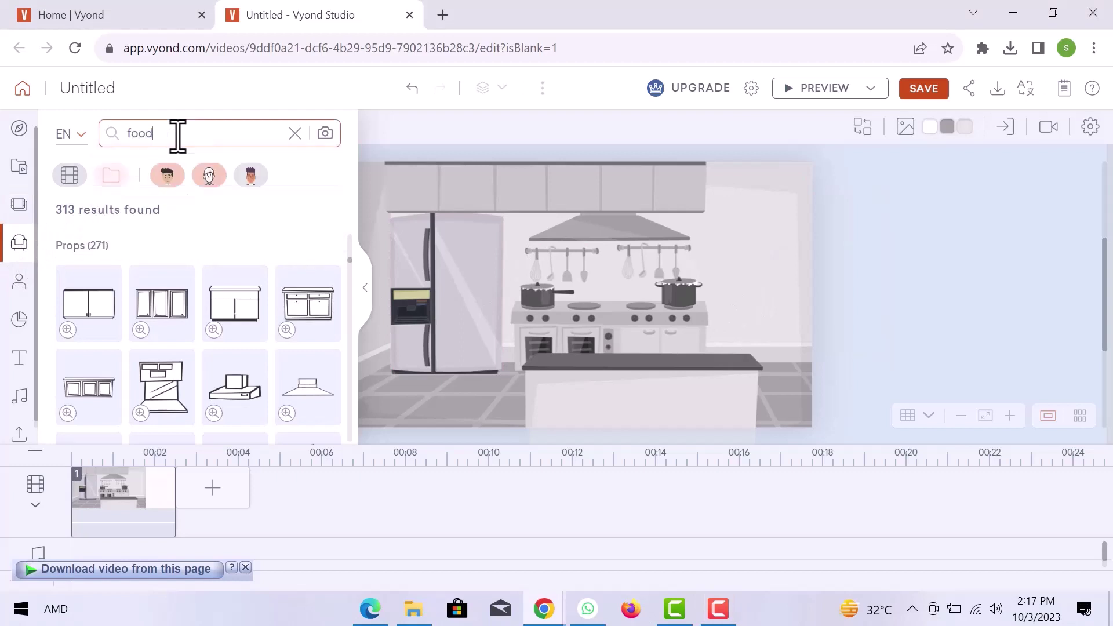
{"action": "key", "text": "Return"}
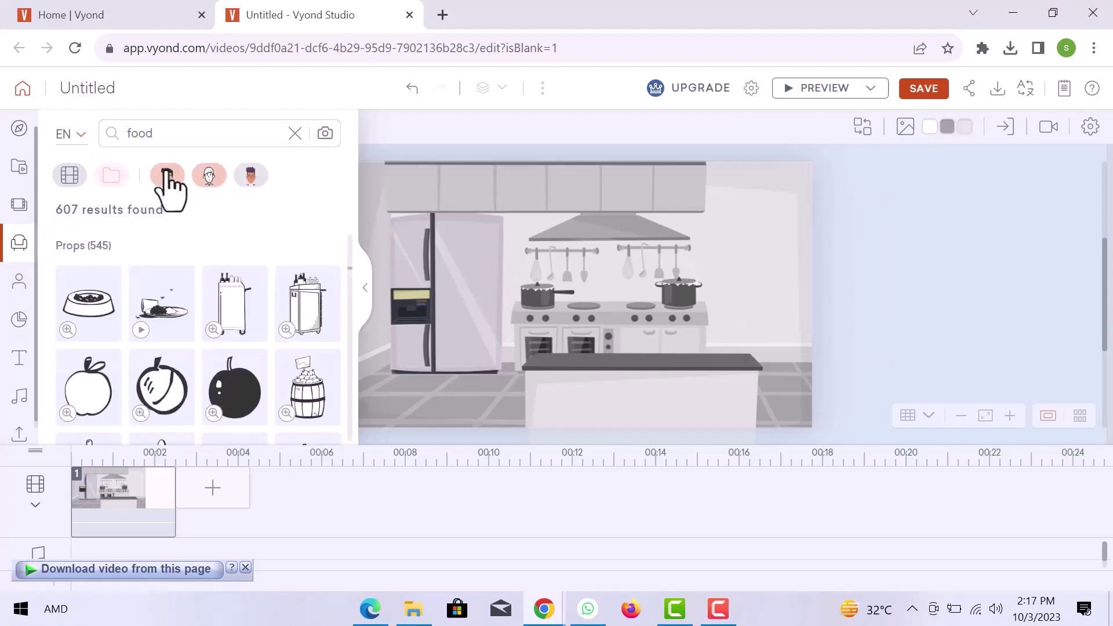
{"action": "left_click", "coordinate": [167, 176]}
{"action": "scroll", "coordinate": [162, 298], "scroll_direction": "down", "scroll_amount": 4}
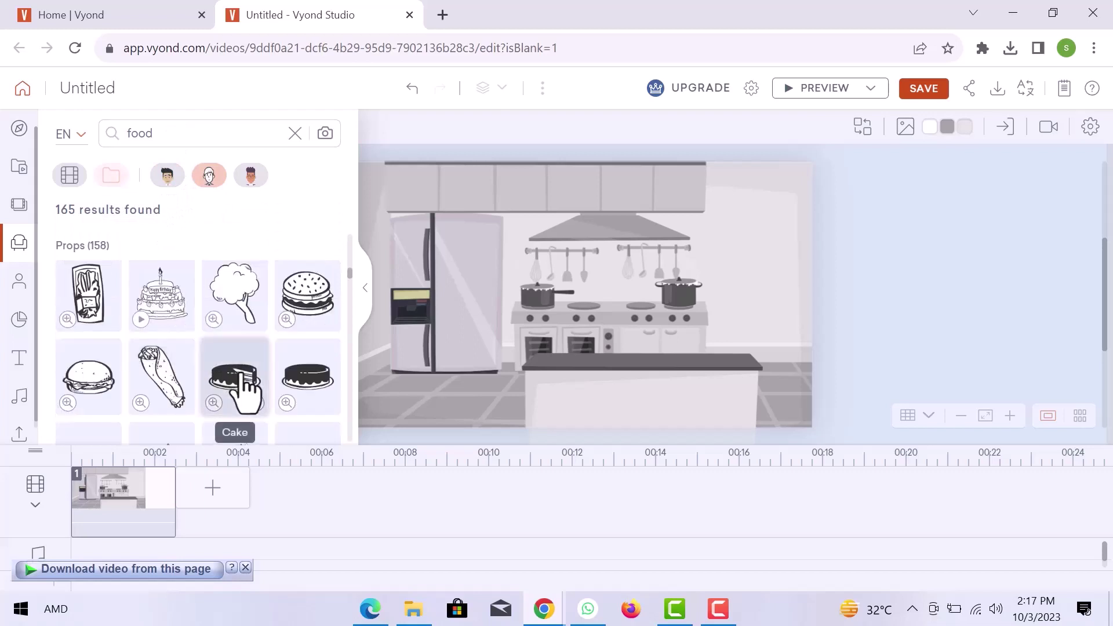
{"action": "left_click_drag", "start_coordinate": [236, 374], "coordinate": [572, 354]}
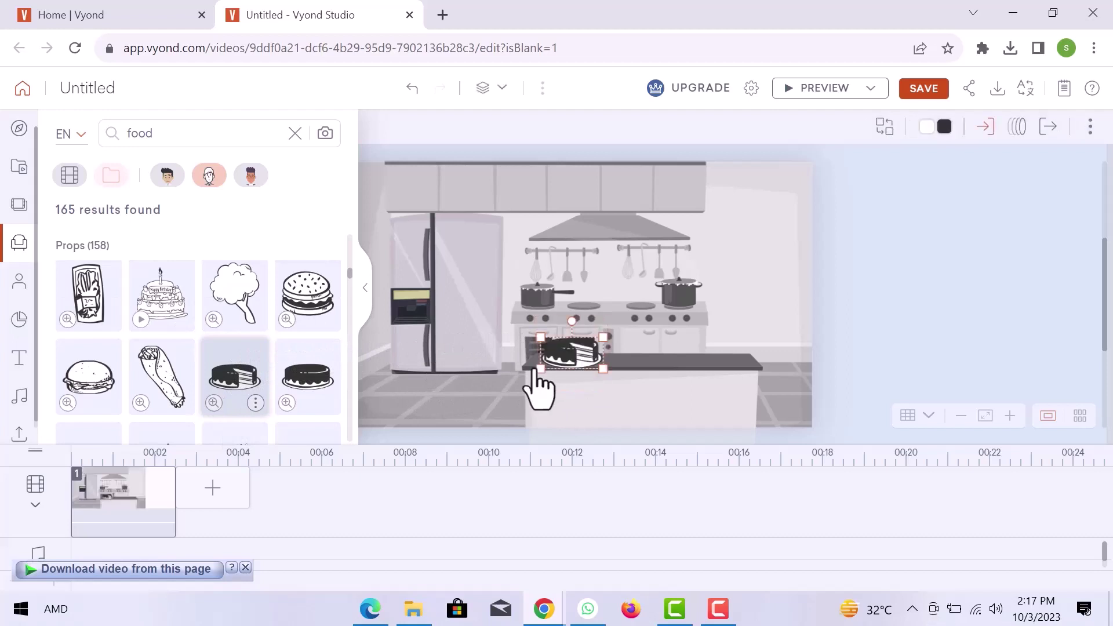
{"action": "left_click", "coordinate": [19, 284]}
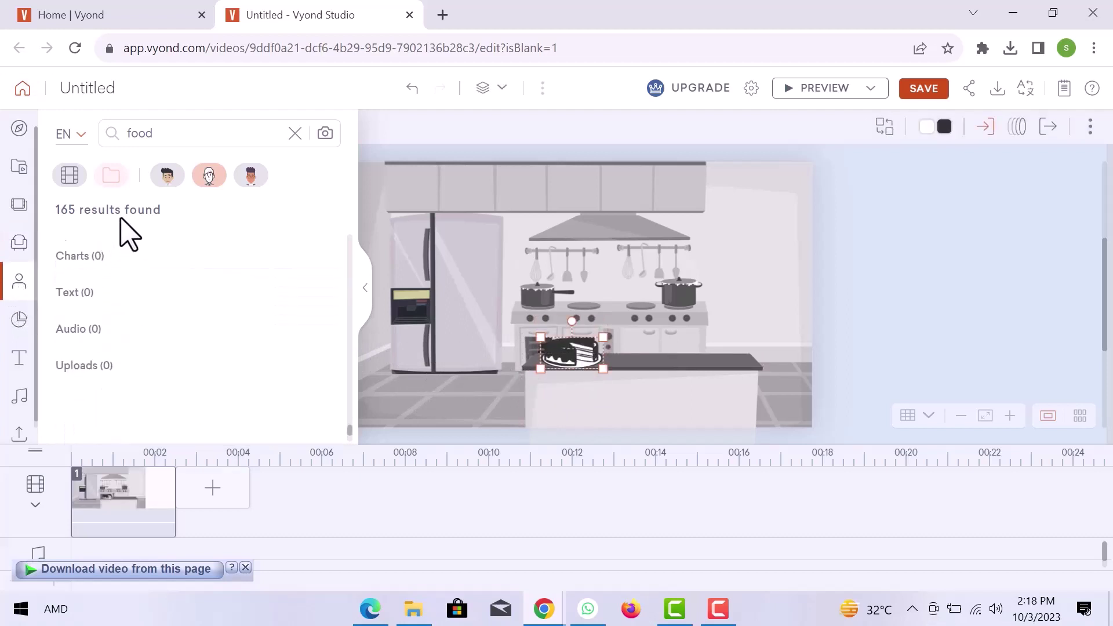
- Add the business-friendly female chef beside the cake, moved one layer behind the counter
{"action": "left_click", "coordinate": [166, 177]}
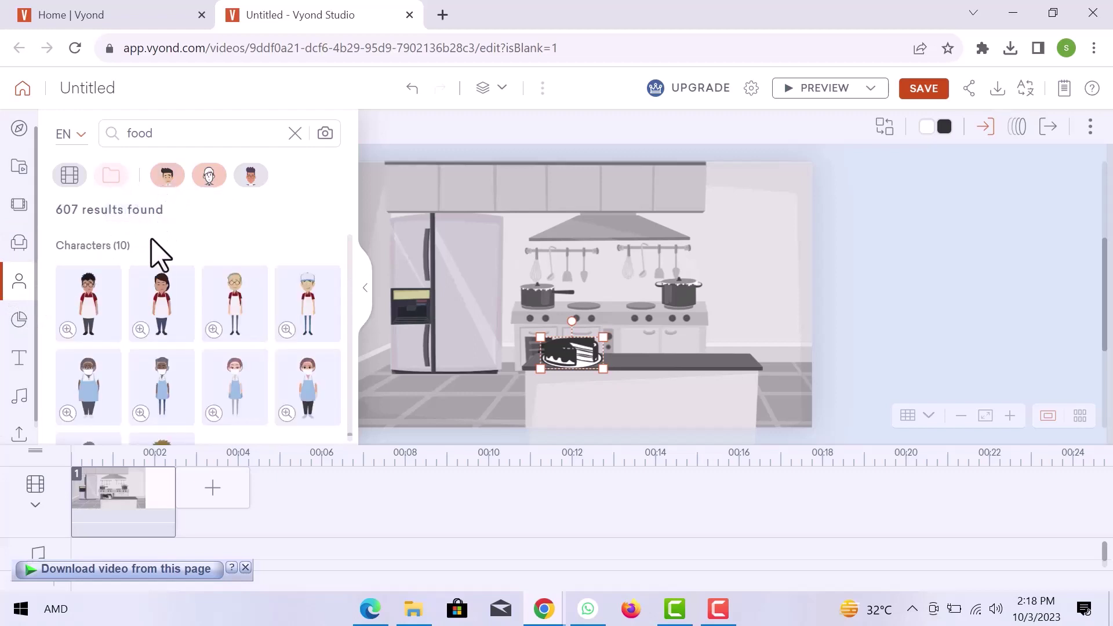
{"action": "left_click", "coordinate": [175, 308]}
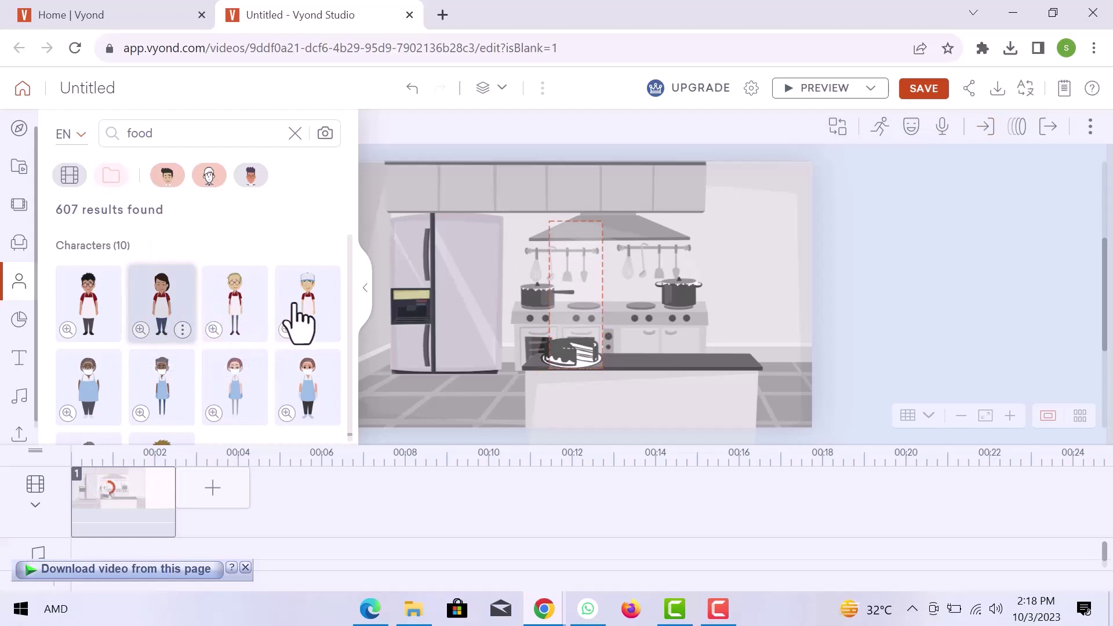
{"action": "left_click_drag", "start_coordinate": [571, 307], "coordinate": [637, 329]}
{"action": "right_click", "coordinate": [641, 330]}
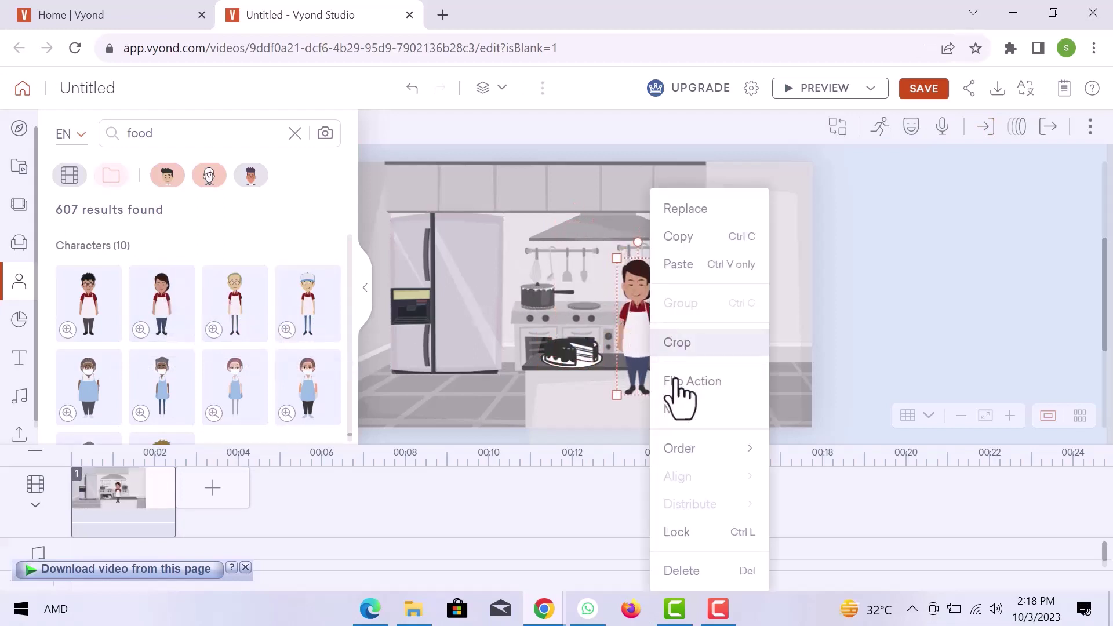
{"action": "mouse_move", "coordinate": [693, 458]}
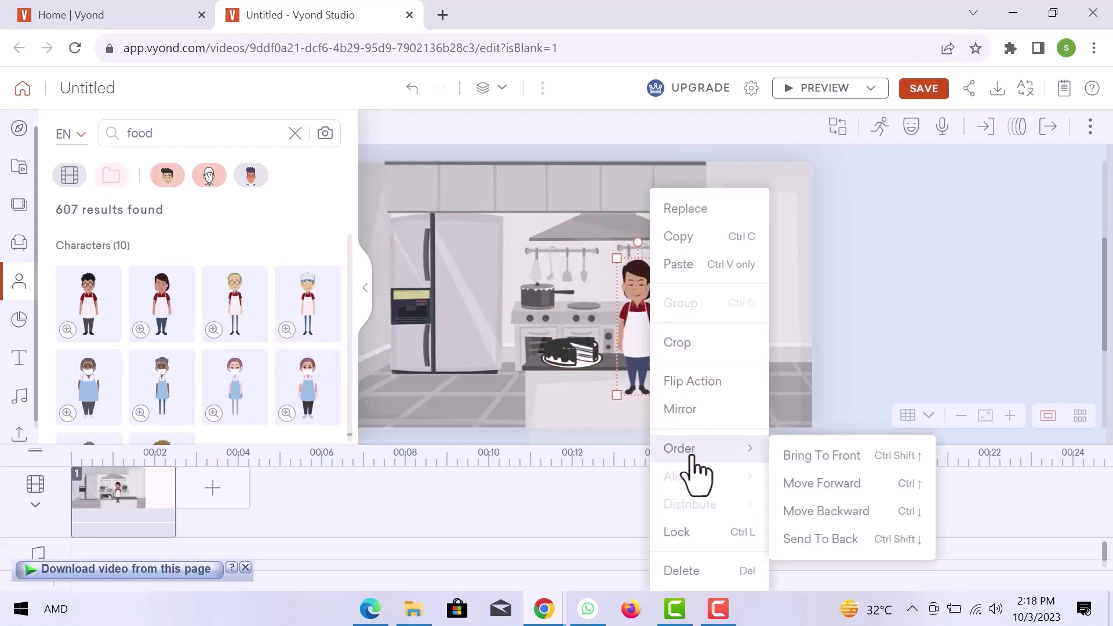
{"action": "left_click", "coordinate": [818, 512]}
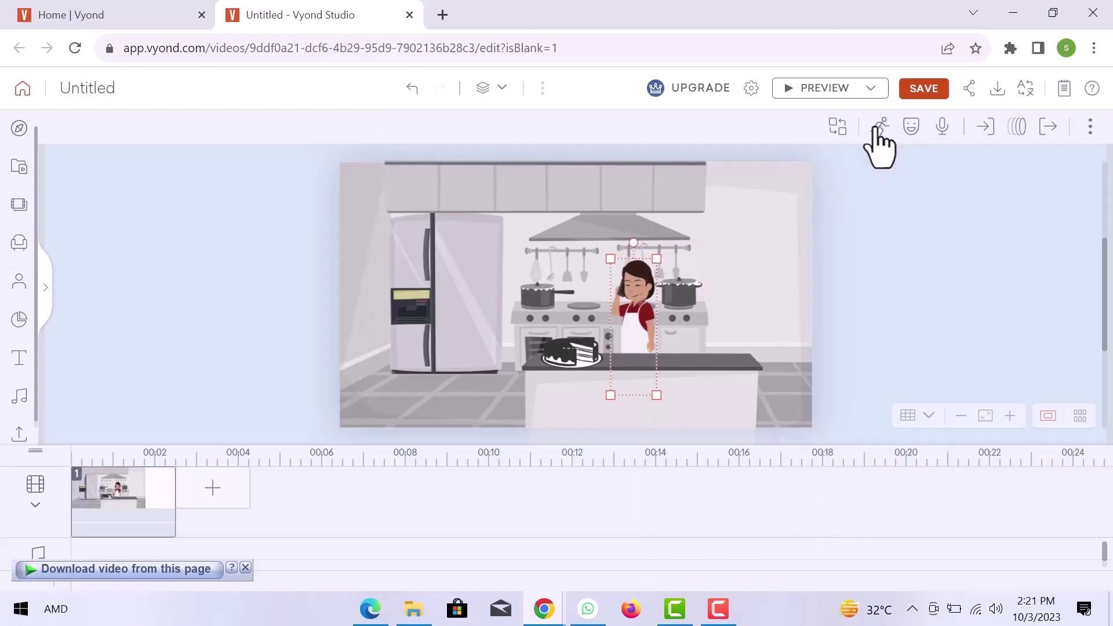
- Try several Cashier actions on the chef, settling on the standing cashier pose
{"action": "left_click", "coordinate": [879, 134]}
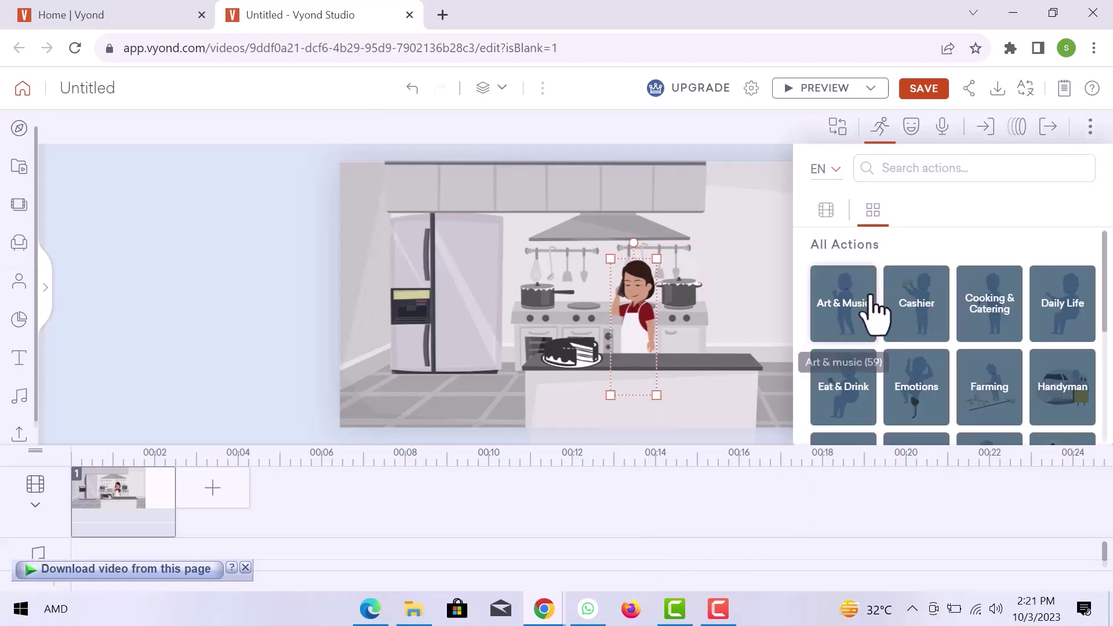
{"action": "scroll", "coordinate": [919, 329], "scroll_direction": "down", "scroll_amount": 4}
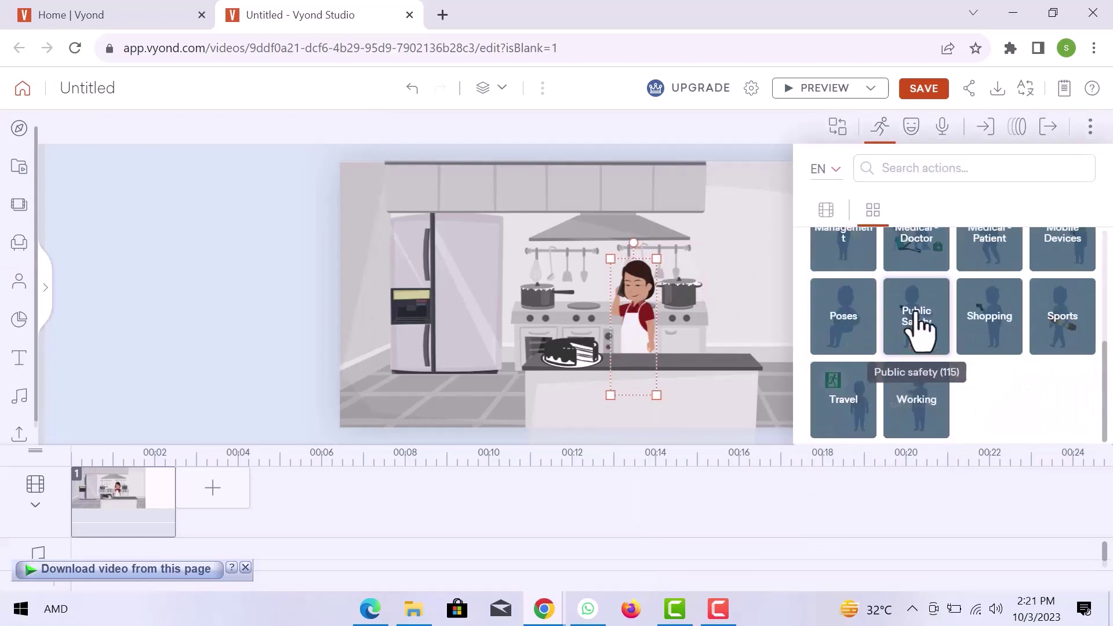
{"action": "scroll", "coordinate": [919, 328], "scroll_direction": "up", "scroll_amount": 5}
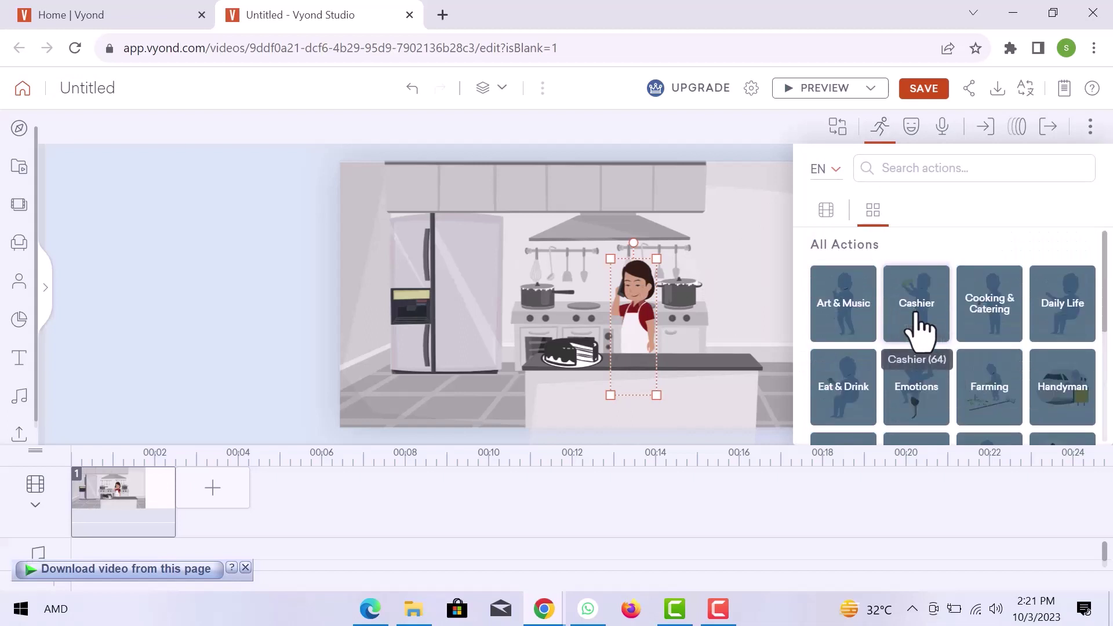
{"action": "left_click", "coordinate": [916, 328]}
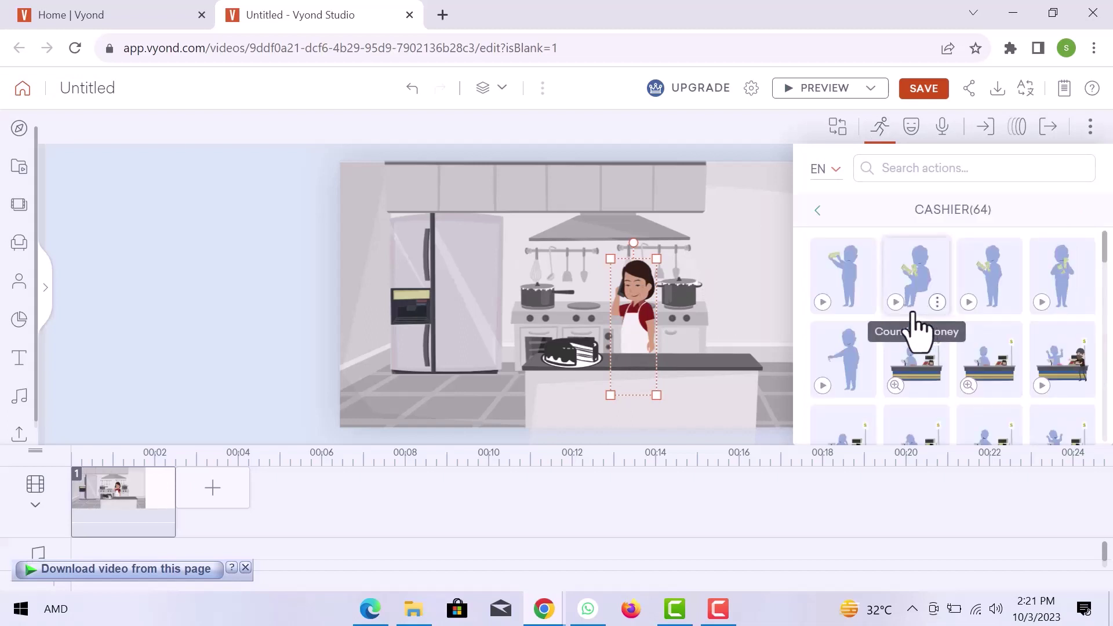
{"action": "left_click", "coordinate": [842, 292]}
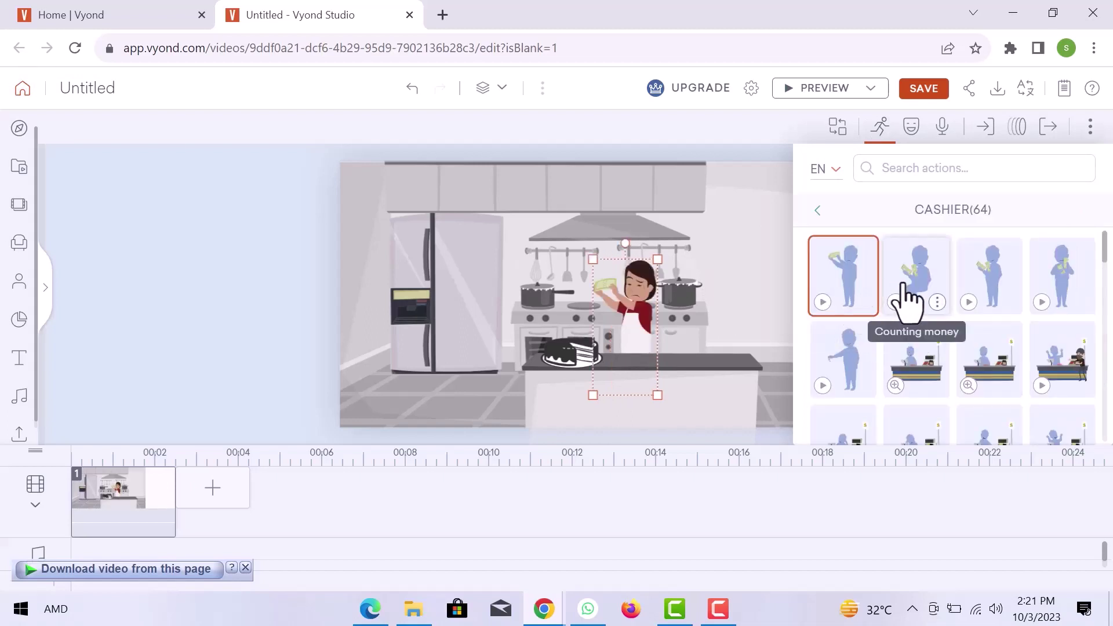
{"action": "left_click", "coordinate": [922, 290]}
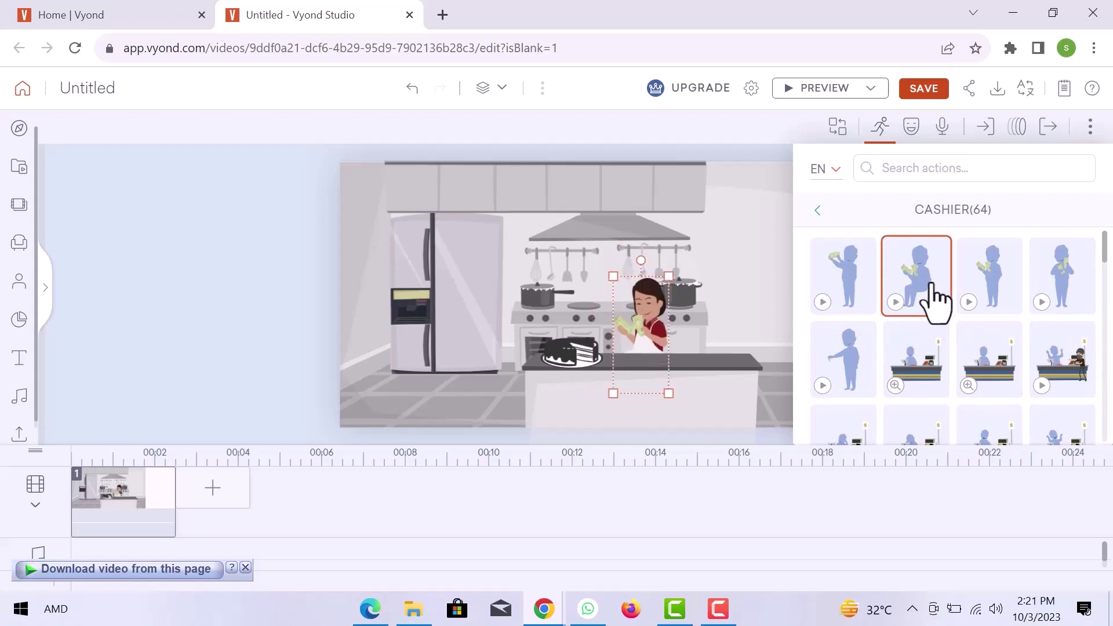
{"action": "left_click", "coordinate": [984, 293]}
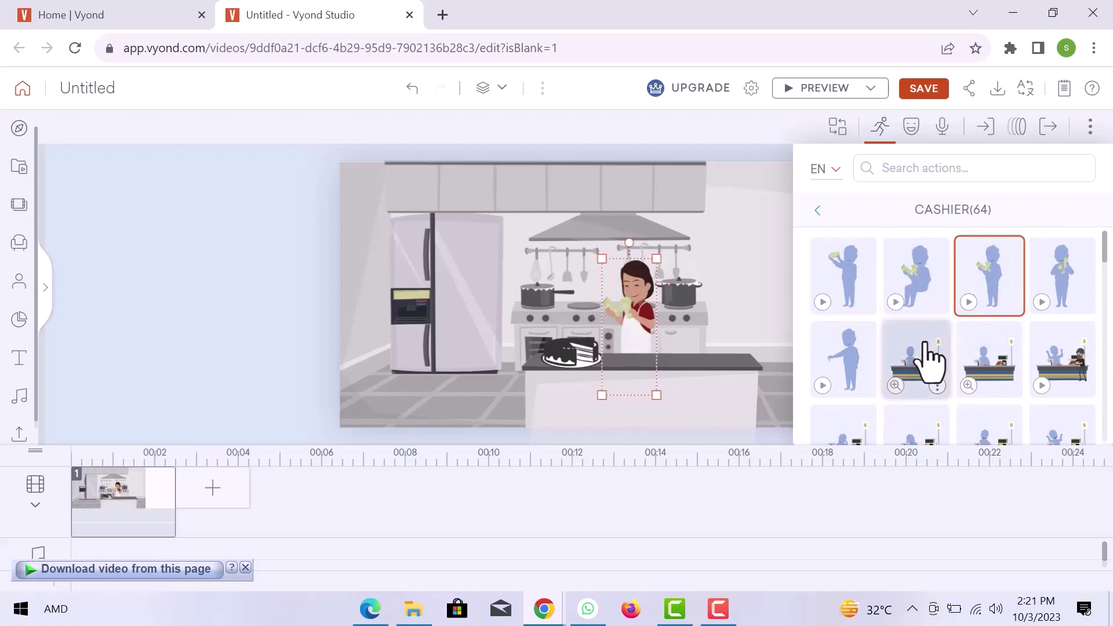
{"action": "left_click", "coordinate": [930, 355]}
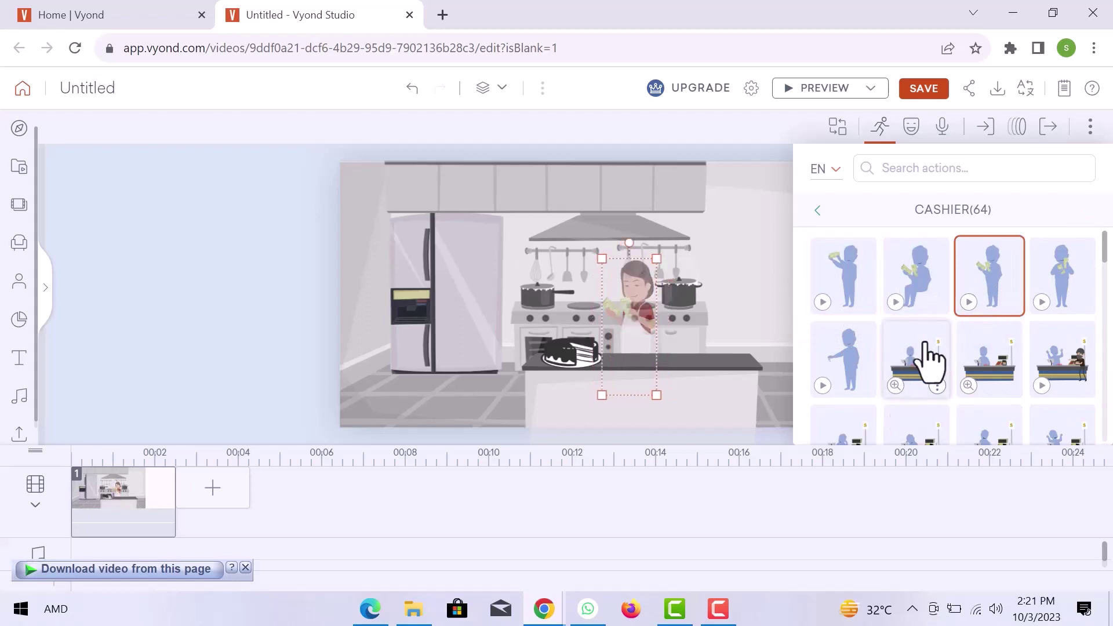
{"action": "left_click", "coordinate": [842, 377]}
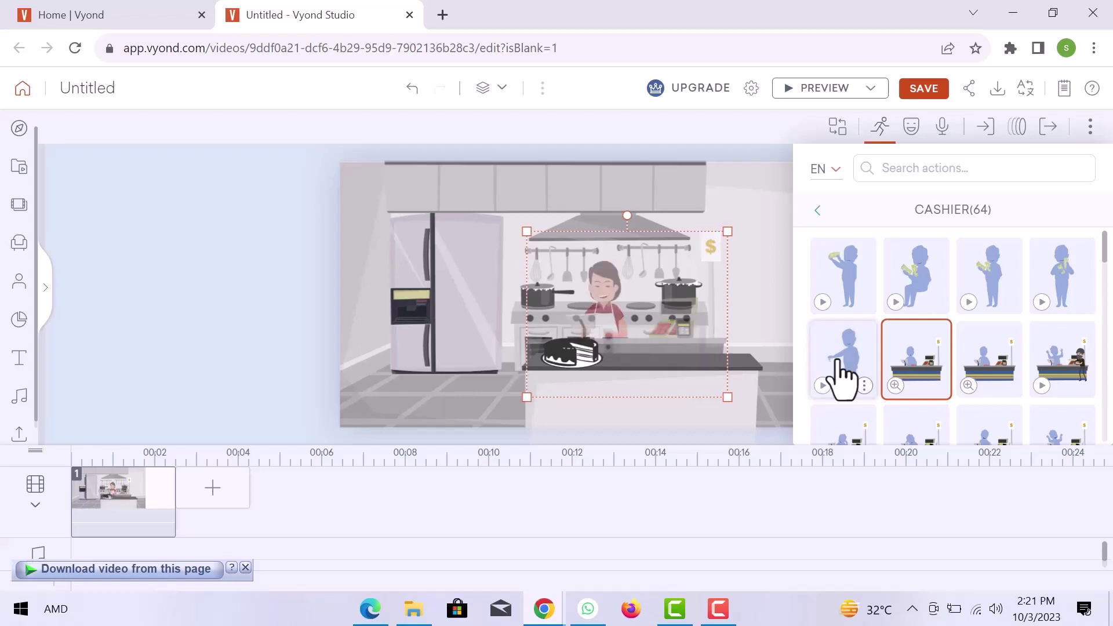
- Give the chef the Angry 2 facial expression
{"action": "left_click", "coordinate": [911, 126]}
{"action": "left_click", "coordinate": [916, 208]}
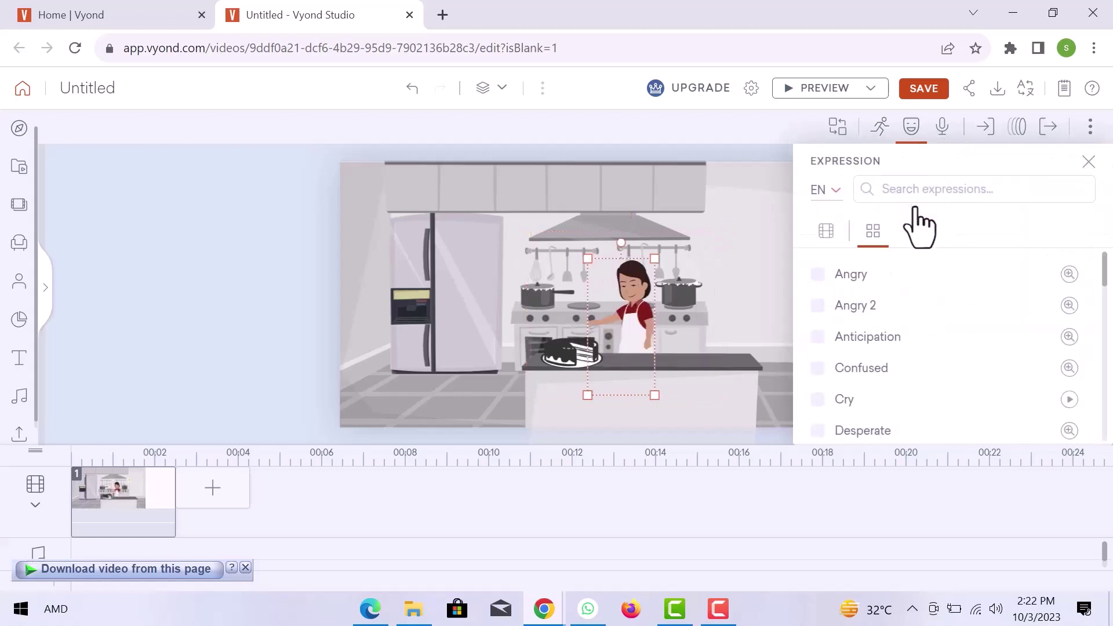
{"action": "left_click", "coordinate": [882, 283]}
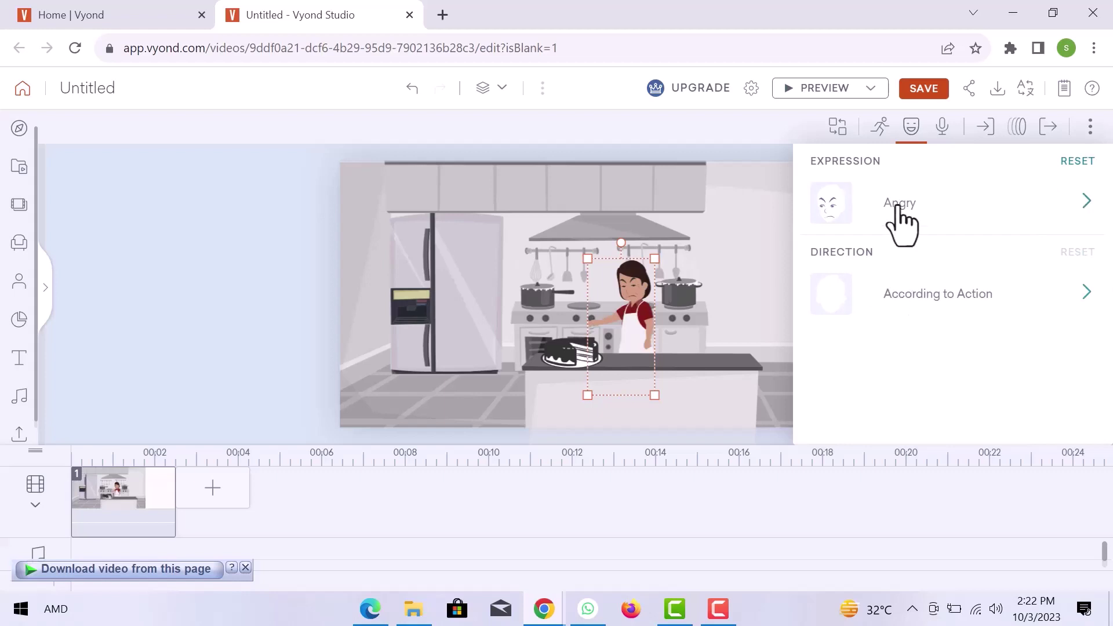
{"action": "left_click", "coordinate": [898, 209]}
{"action": "left_click", "coordinate": [886, 308]}
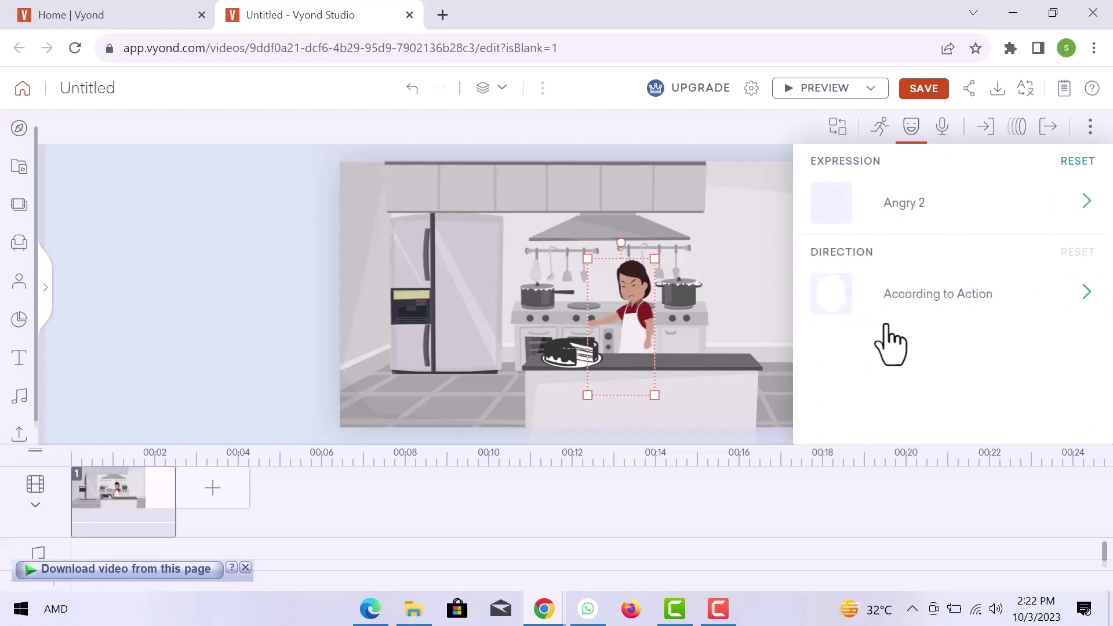
- Apply the Line - Horizontal motion path to the chef
{"action": "left_click", "coordinate": [944, 129]}
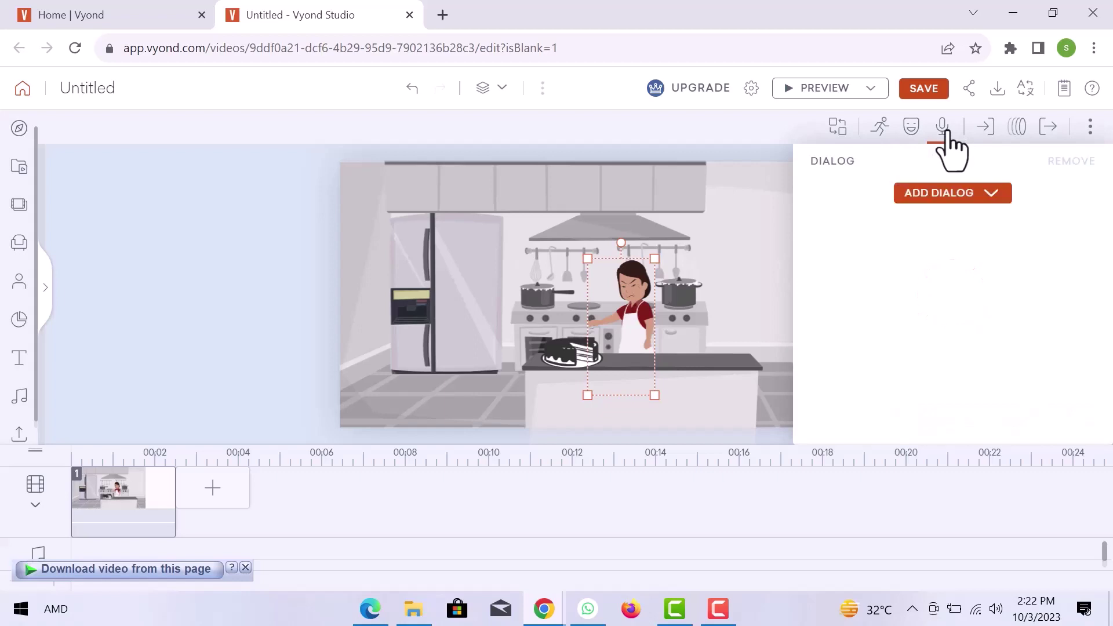
{"action": "left_click", "coordinate": [991, 128]}
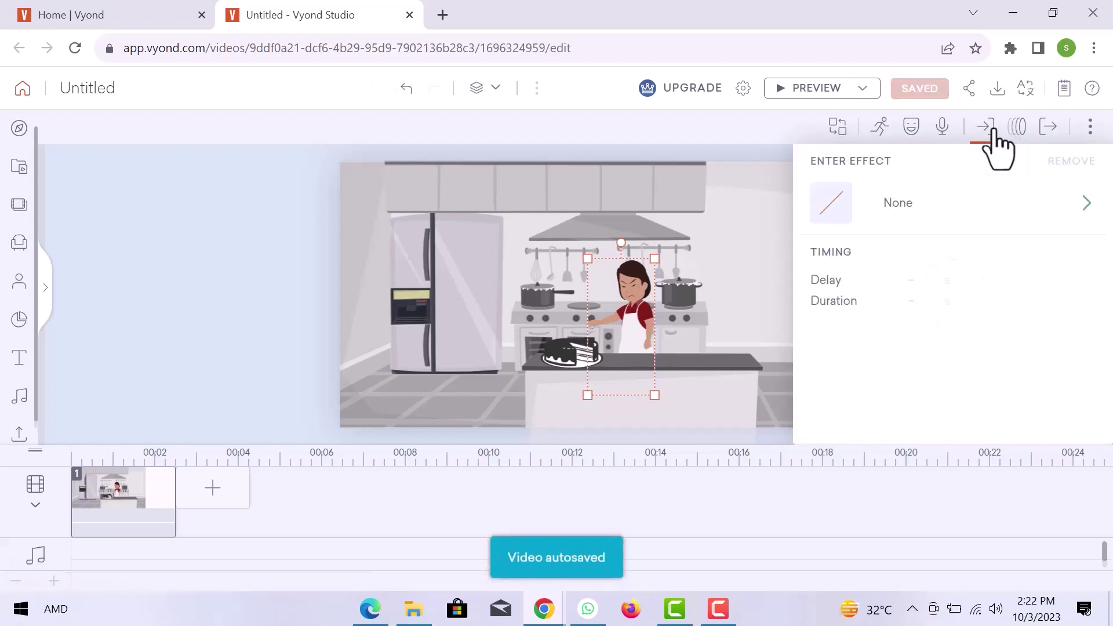
{"action": "left_click", "coordinate": [1017, 129]}
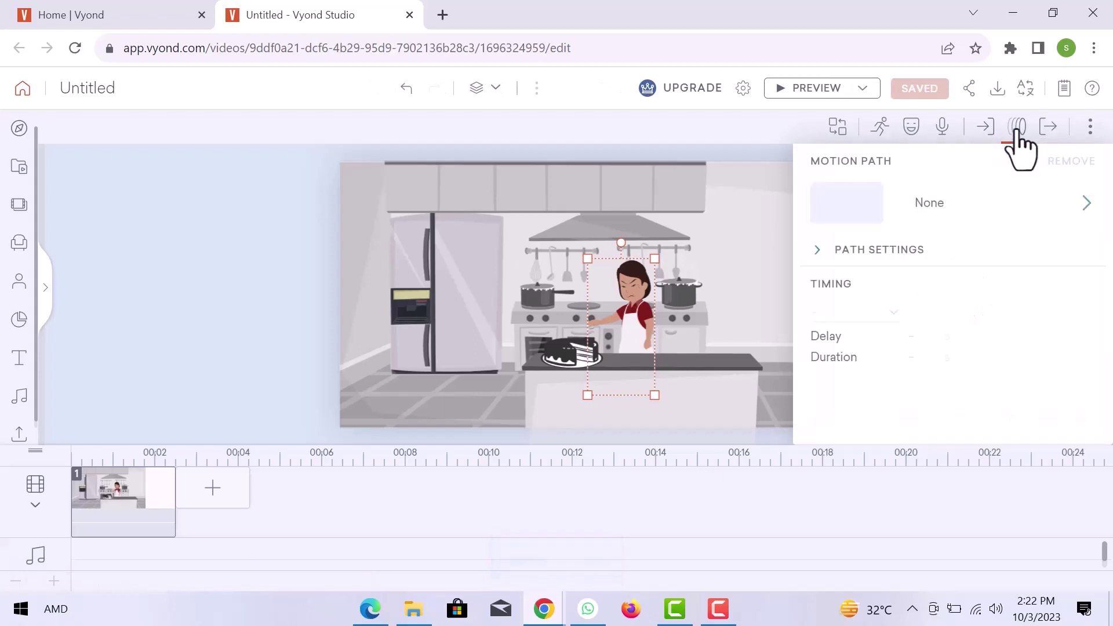
{"action": "left_click", "coordinate": [840, 219]}
{"action": "left_click", "coordinate": [883, 304]}
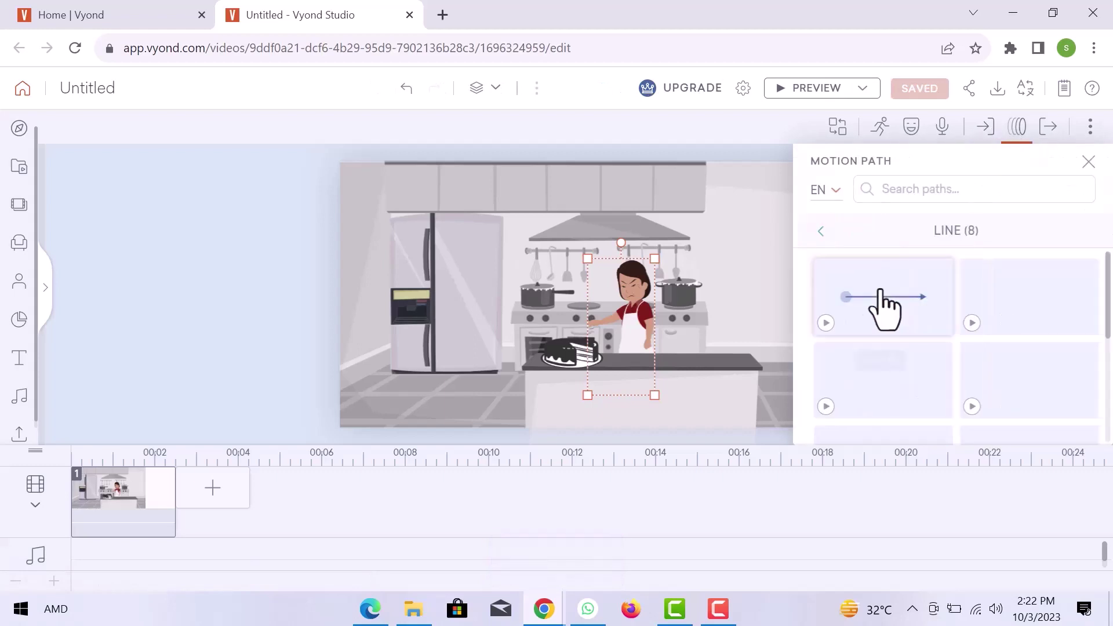
{"action": "left_click", "coordinate": [860, 311]}
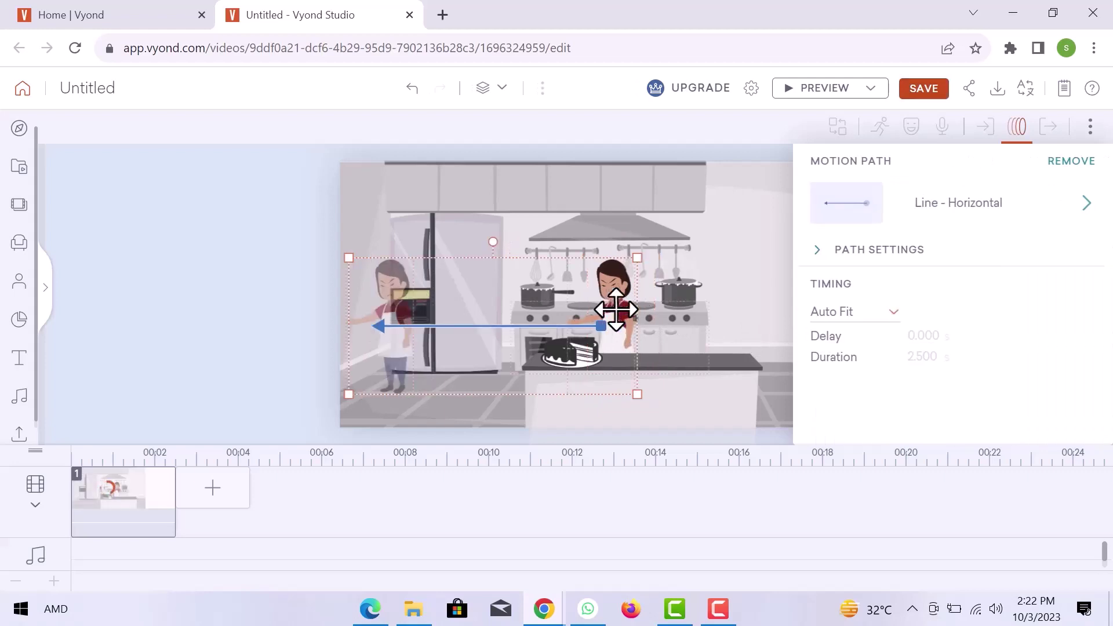
- Preview the kitchen scene with the angry chef and the cake
{"action": "left_click", "coordinate": [818, 93]}
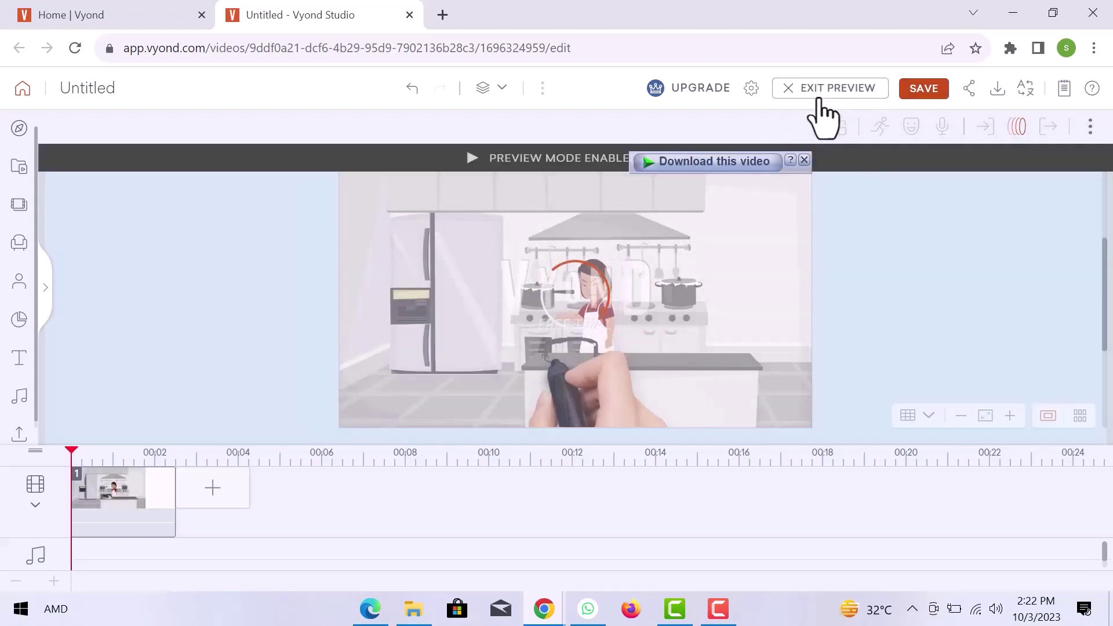